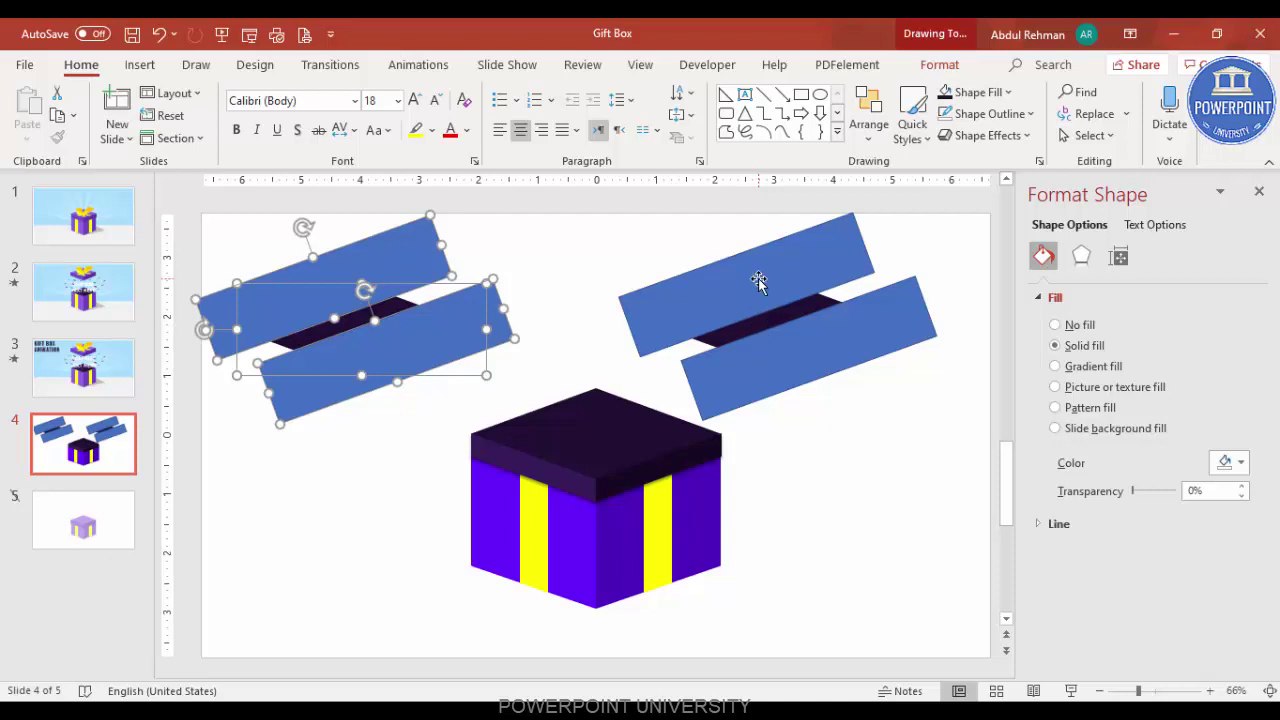
Subtract both overlapping blue rectangles from the dark lid-top copy on the right, leaving only a narrow diagonal strip.
{"action": "left_click", "coordinate": [786, 317]}
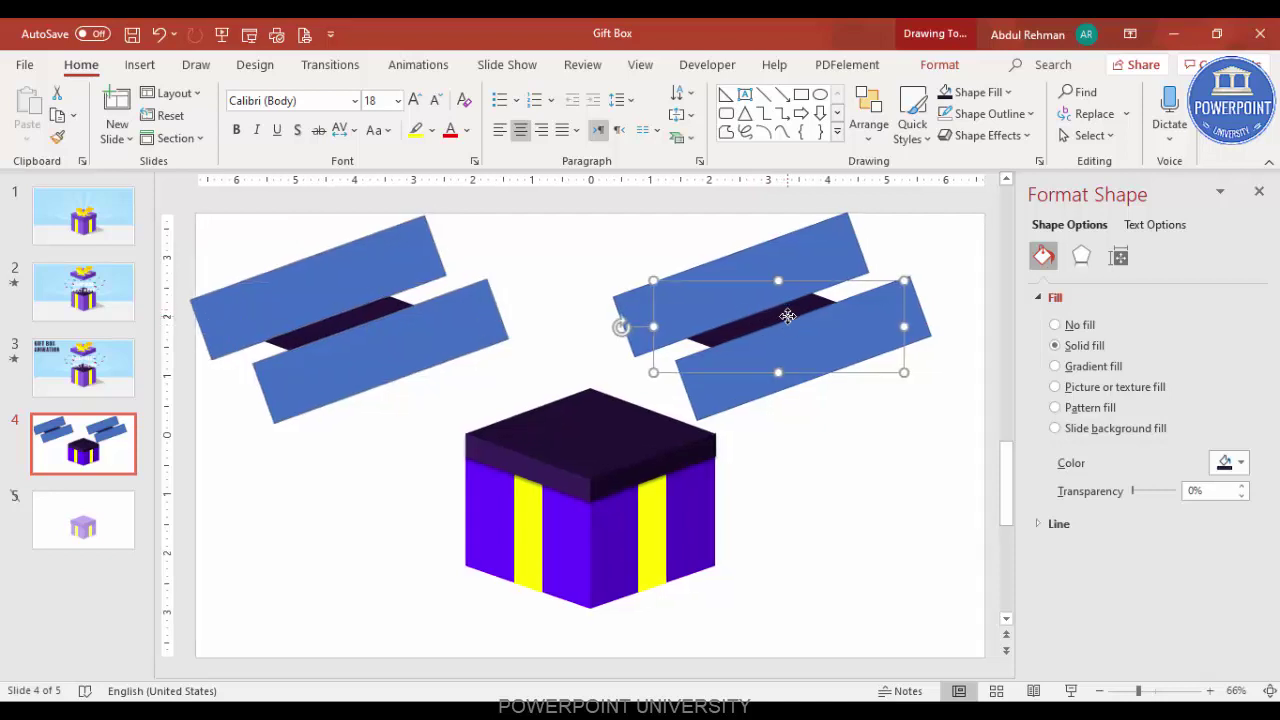
{"action": "left_click", "coordinate": [786, 252], "text": "shift"}
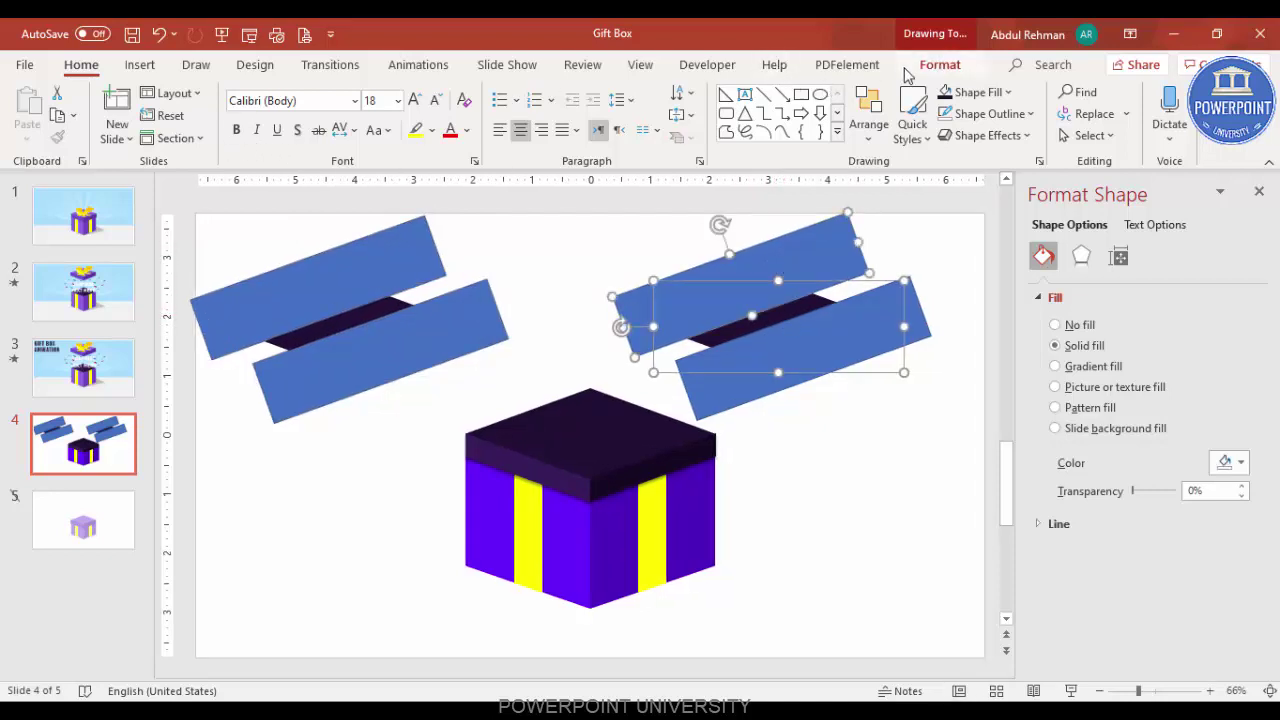
{"action": "left_click", "coordinate": [939, 64]}
{"action": "left_click", "coordinate": [192, 135]}
{"action": "left_click", "coordinate": [197, 266]}
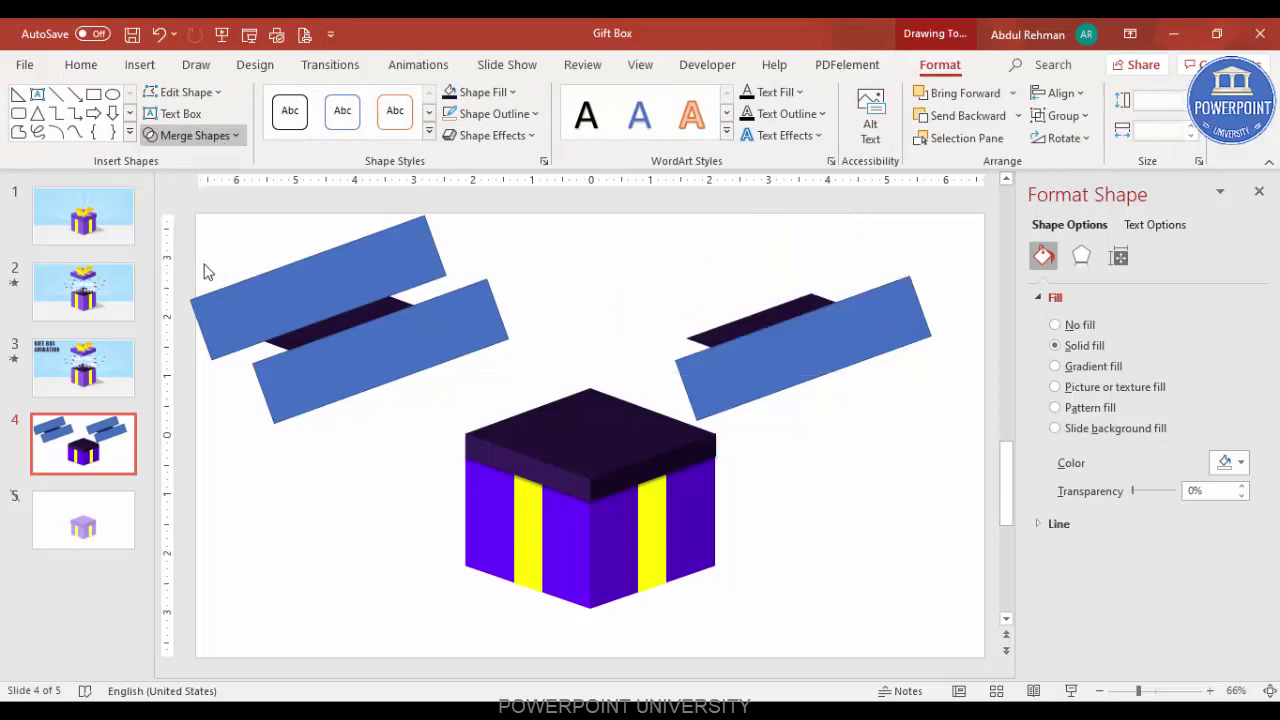
{"action": "left_click", "coordinate": [928, 326], "text": "shift"}
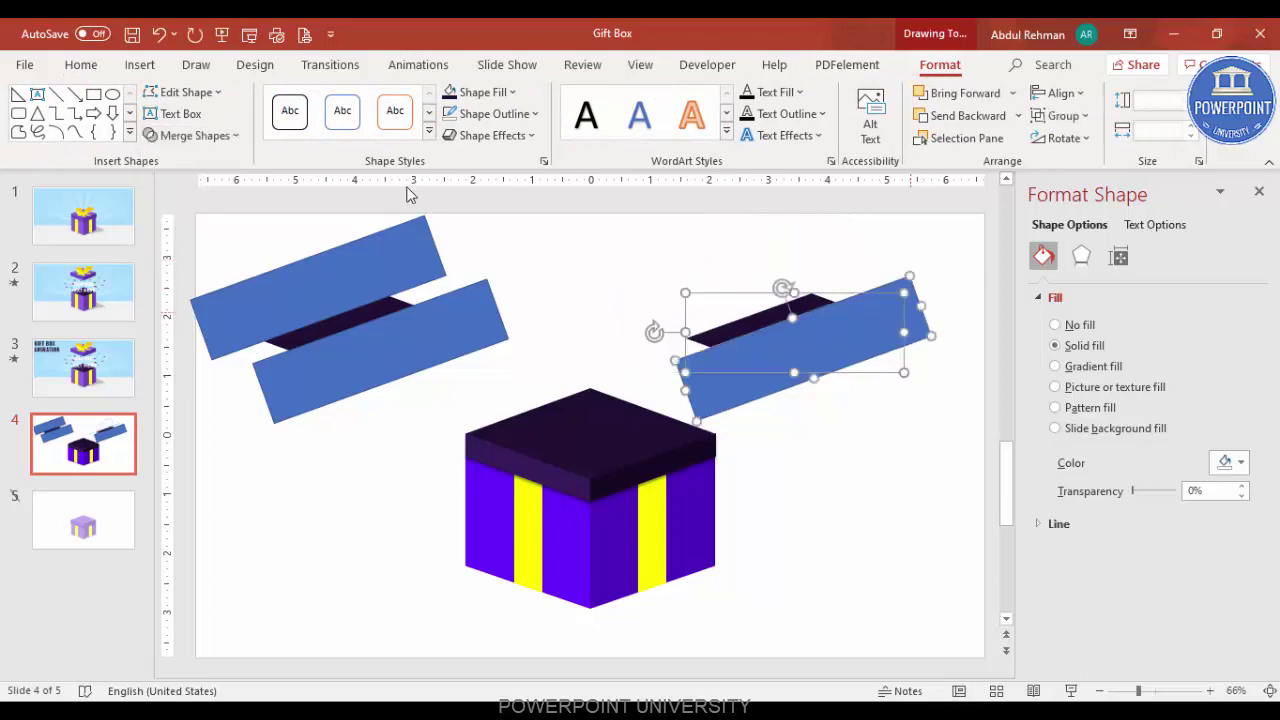
{"action": "left_click", "coordinate": [192, 135]}
{"action": "left_click", "coordinate": [212, 266]}
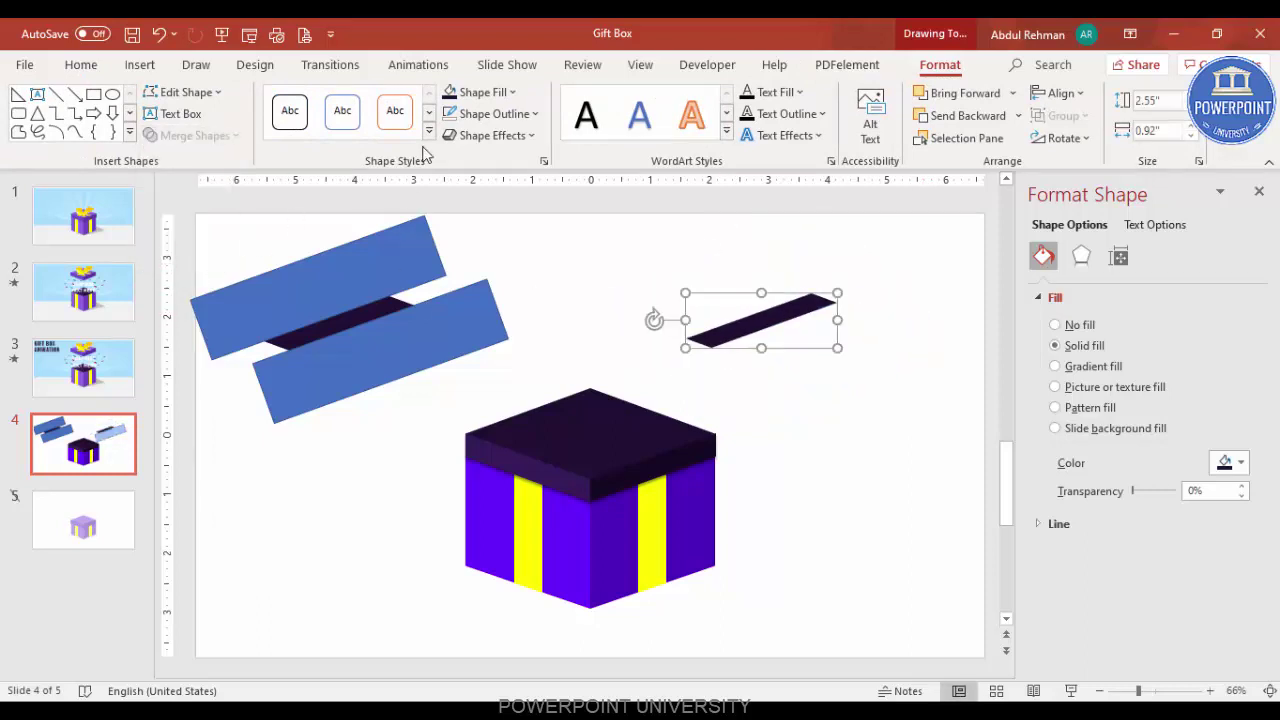
Remove the strip's outline, fill it with standard yellow, and place it as a ribbon across the box lid's top face.
{"action": "left_click", "coordinate": [488, 113]}
{"action": "left_click", "coordinate": [503, 374]}
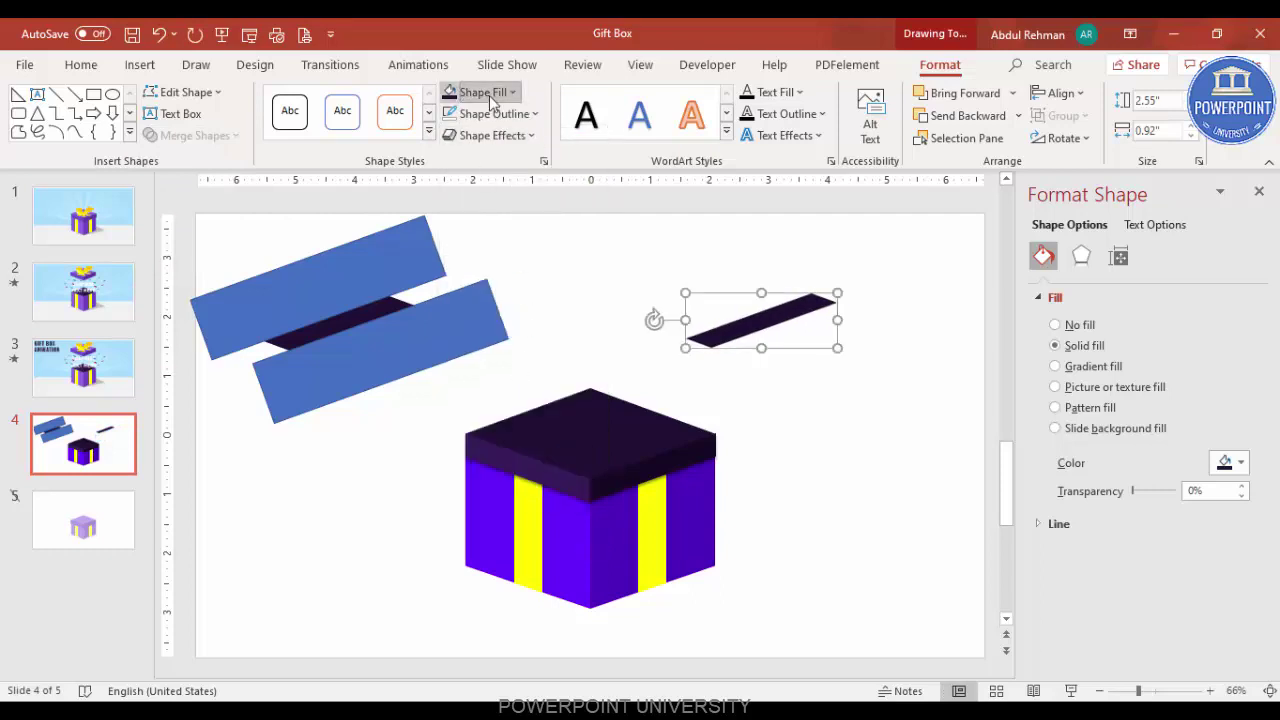
{"action": "left_click", "coordinate": [480, 92]}
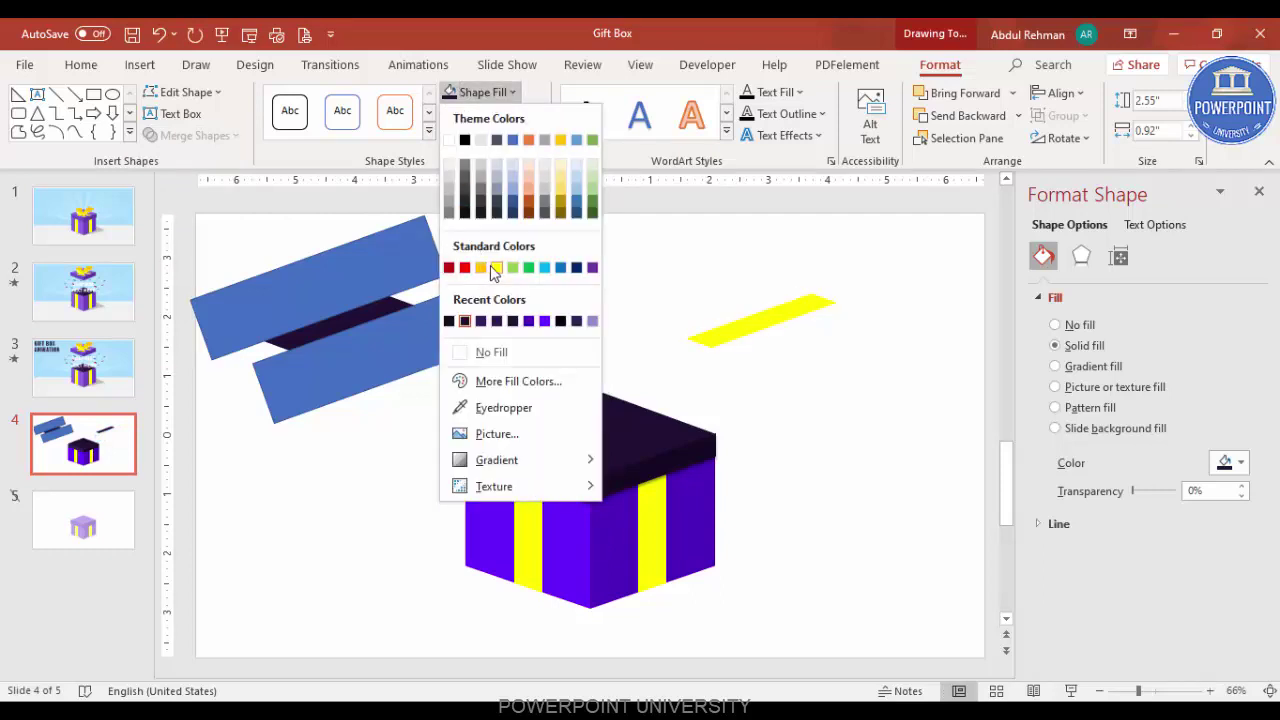
{"action": "left_click", "coordinate": [496, 267]}
{"action": "left_click_drag", "start_coordinate": [734, 325], "coordinate": [601, 433]}
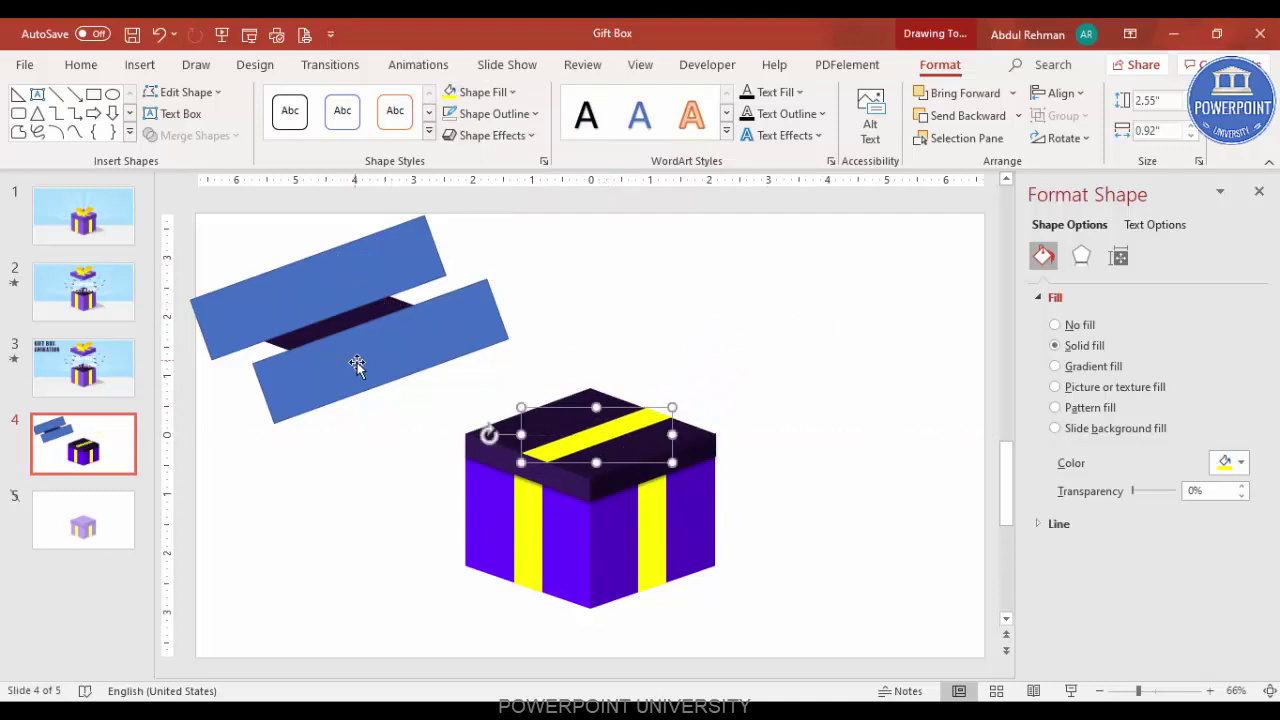
Rotate and enlarge the two blue rectangles over the remaining dark lid-top copy, making them about 2.13" and 2.06" by 4.21".
{"action": "left_click_drag", "start_coordinate": [357, 366], "coordinate": [418, 384]}
{"action": "left_click", "coordinate": [330, 280]}
{"action": "left_click_drag", "start_coordinate": [305, 226], "coordinate": [224, 282]}
{"action": "left_click_drag", "start_coordinate": [297, 320], "coordinate": [307, 325]}
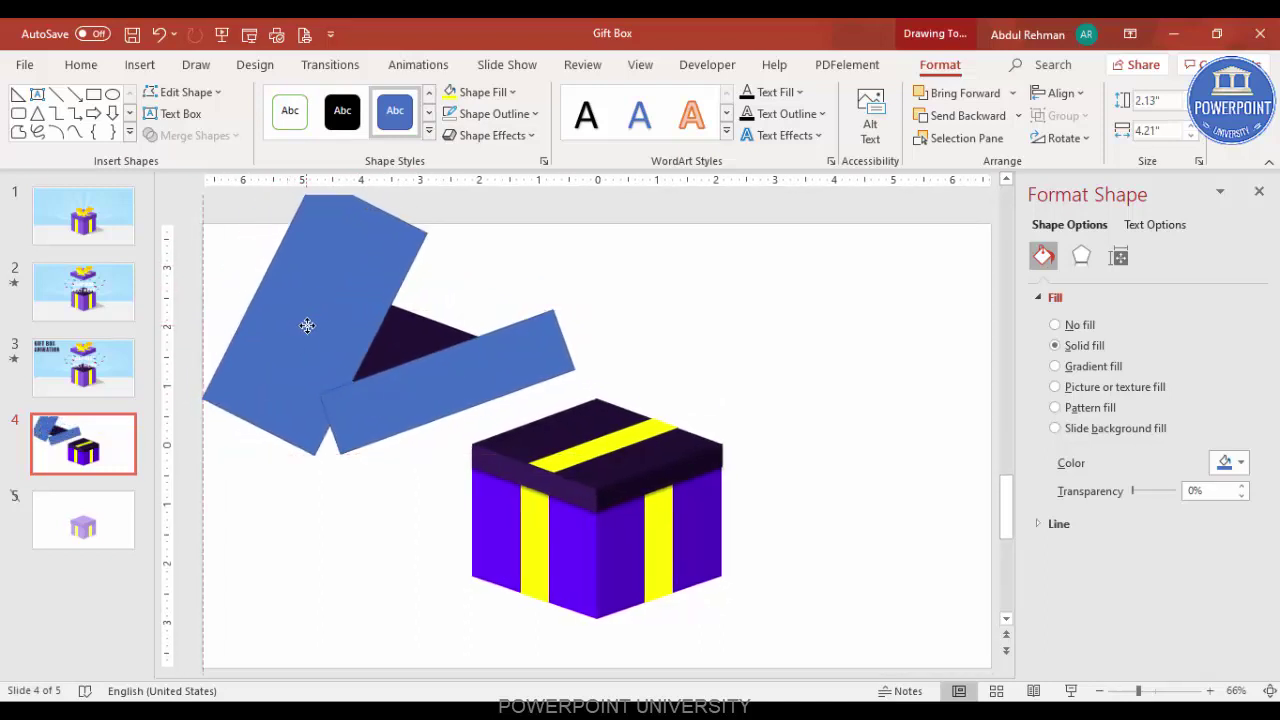
{"action": "left_click", "coordinate": [443, 363]}
{"action": "left_click_drag", "start_coordinate": [425, 325], "coordinate": [390, 335]}
{"action": "left_click_drag", "start_coordinate": [477, 410], "coordinate": [516, 443]}
{"action": "left_click_drag", "start_coordinate": [303, 320], "coordinate": [275, 307]}
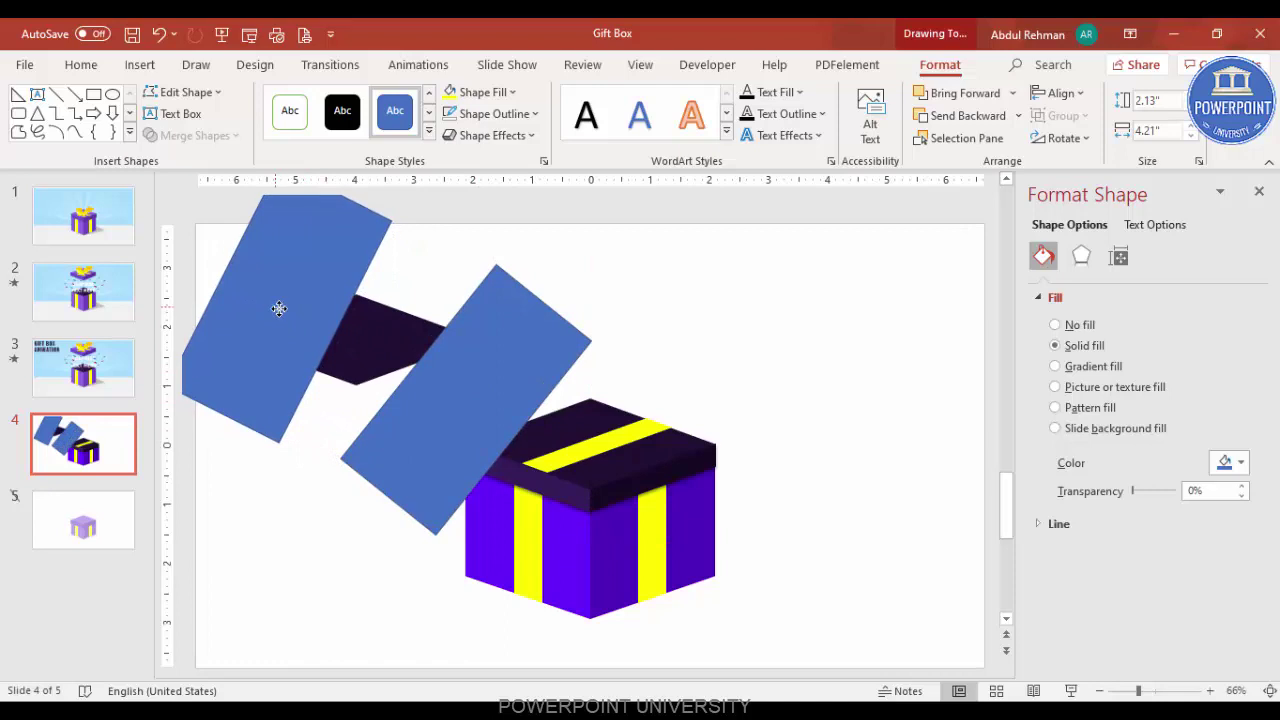
Rotate the left blue rectangle to slope down to the right and position it over the dark copy's lower-left part.
{"action": "left_click_drag", "start_coordinate": [203, 286], "coordinate": [263, 268]}
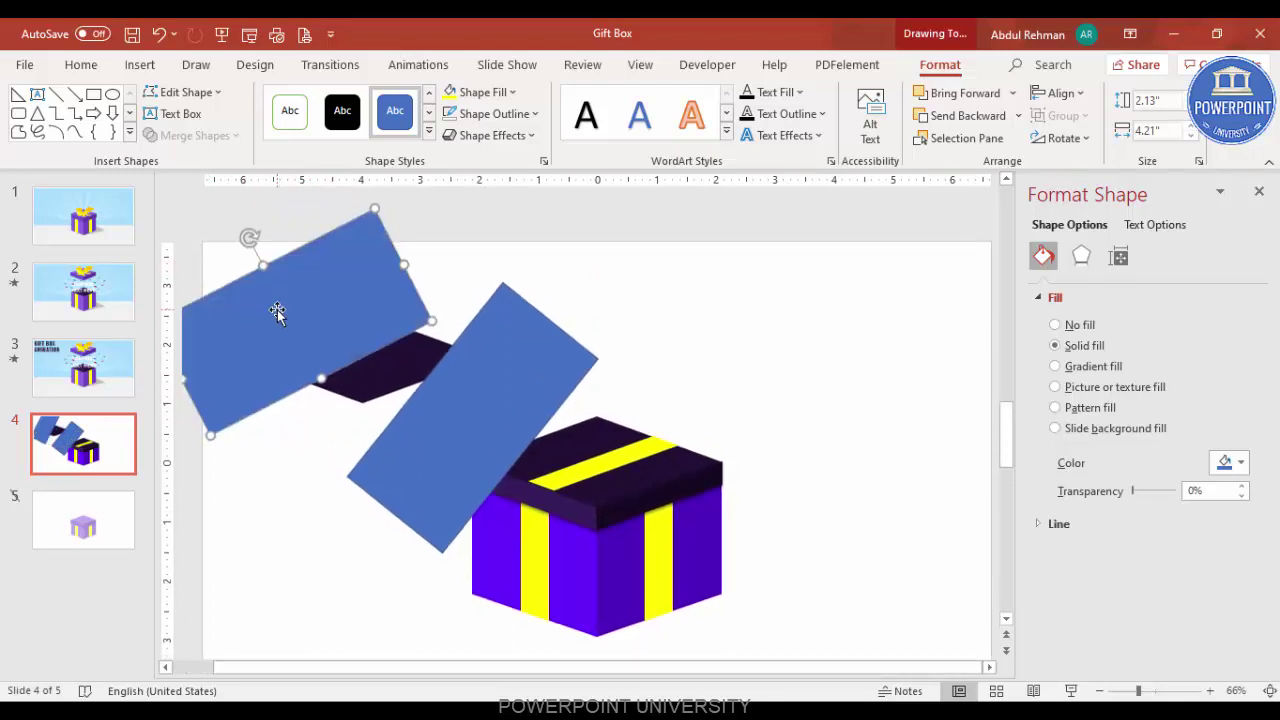
{"action": "left_click_drag", "start_coordinate": [277, 313], "coordinate": [289, 274]}
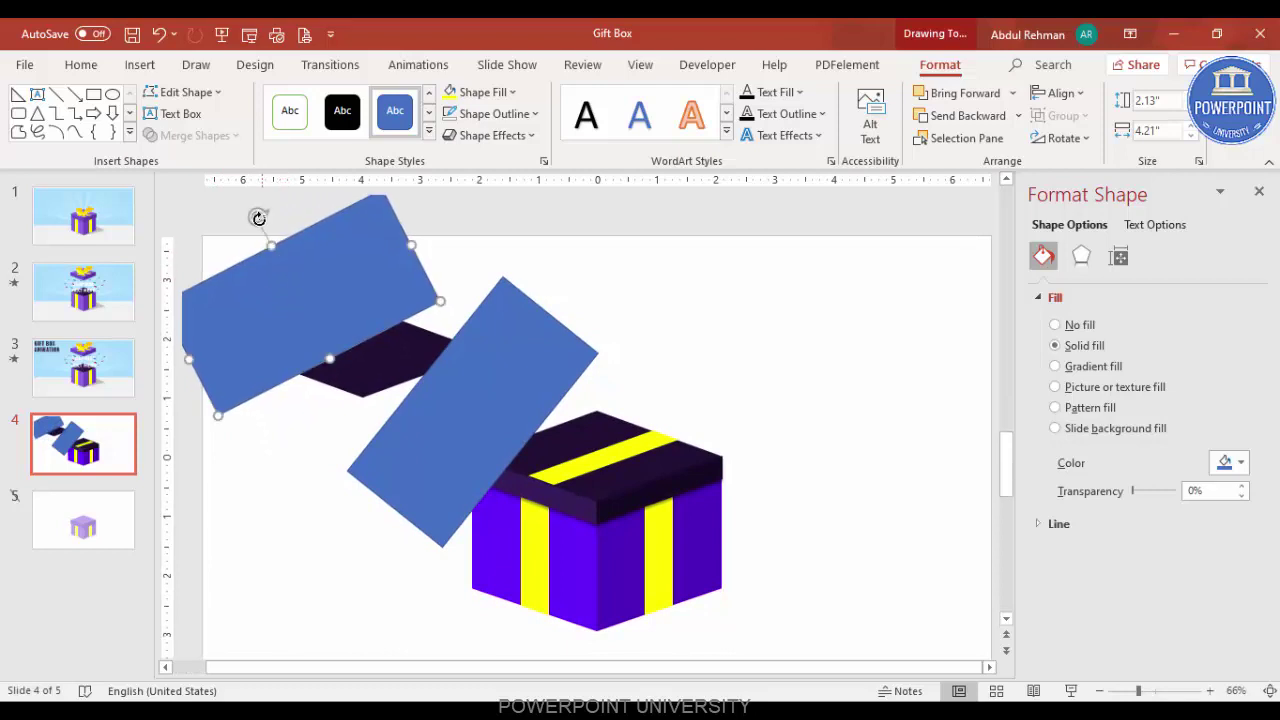
{"action": "left_click_drag", "start_coordinate": [258, 217], "coordinate": [270, 211]}
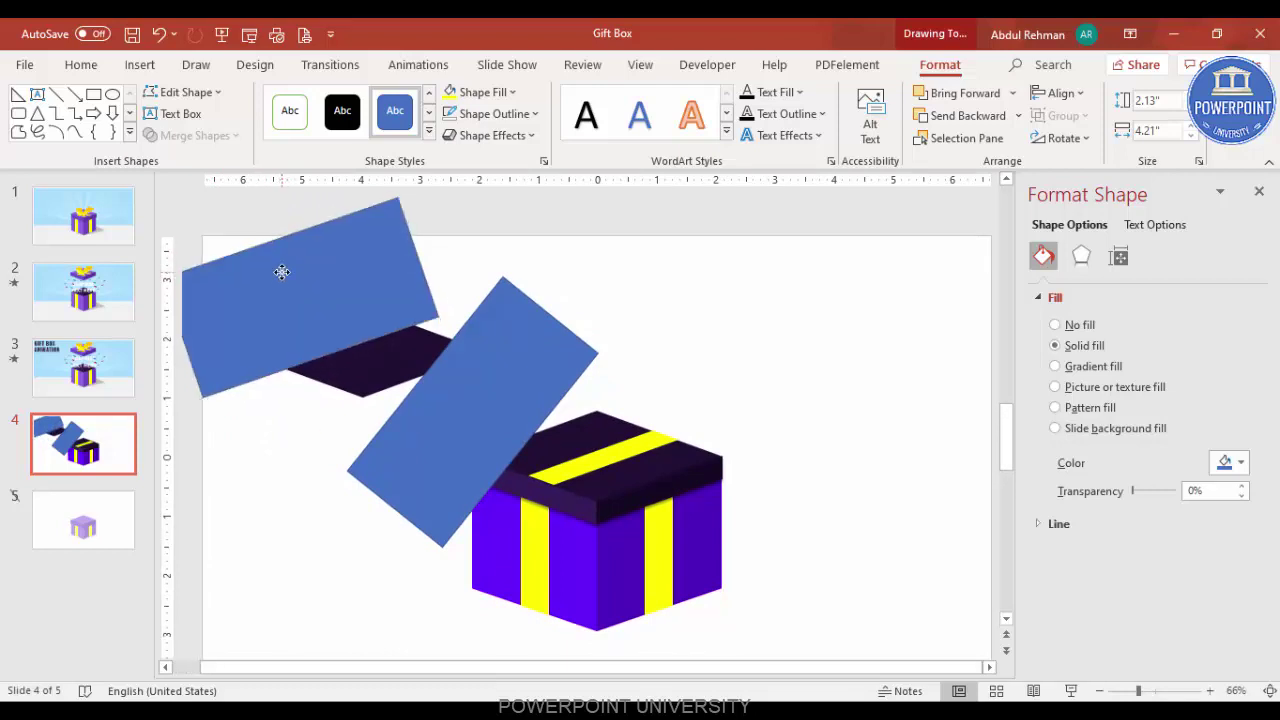
{"action": "left_click", "coordinate": [282, 272]}
{"action": "left_click_drag", "start_coordinate": [271, 206], "coordinate": [316, 297]}
{"action": "left_click_drag", "start_coordinate": [408, 294], "coordinate": [343, 212]}
{"action": "left_click_drag", "start_coordinate": [318, 308], "coordinate": [330, 412]}
Rotate the second blue rectangle parallel to the first and move it above, leaving a diagonal dark strip uncovered between them.
{"action": "left_click", "coordinate": [467, 322]}
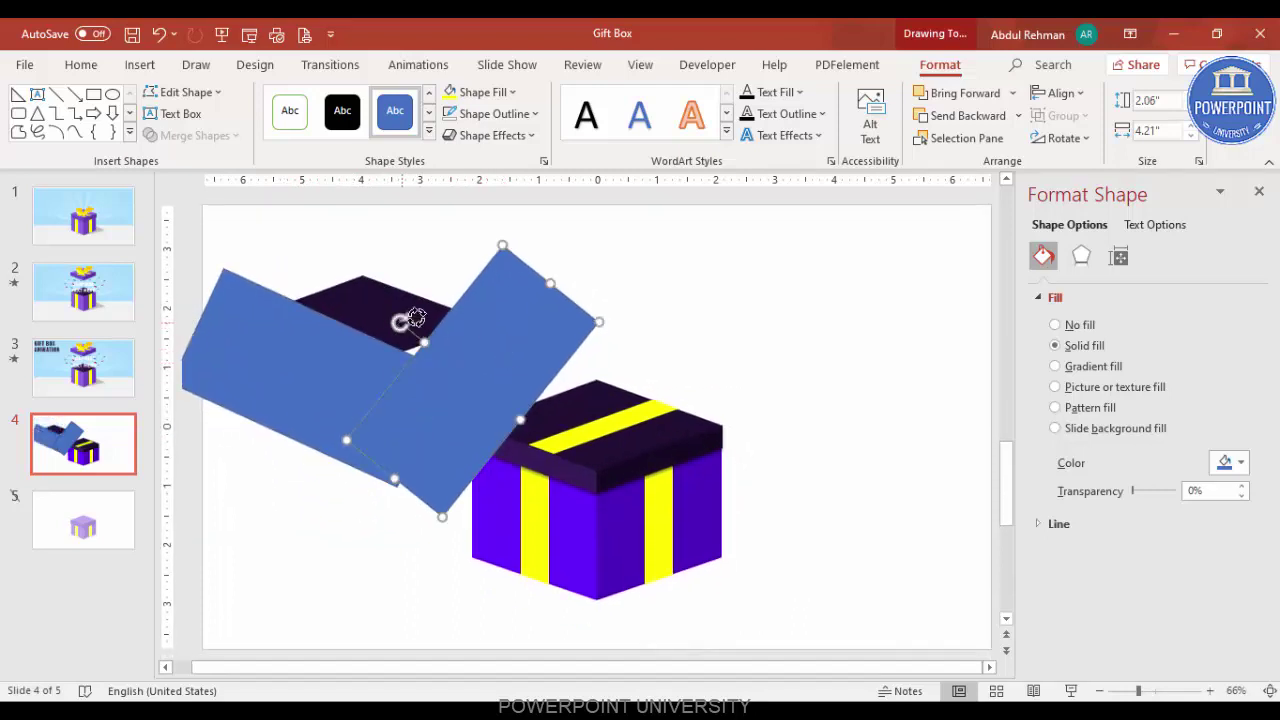
{"action": "left_click_drag", "start_coordinate": [402, 321], "coordinate": [477, 229]}
{"action": "scroll", "coordinate": [486, 223], "scroll_direction": "up", "scroll_amount": 1}
{"action": "left_click_drag", "start_coordinate": [455, 294], "coordinate": [443, 281]}
Subtract the lower and upper blue rectangles from the remaining dark lid-top copy to keep only the opposite diagonal strip.
{"action": "left_click", "coordinate": [373, 367]}
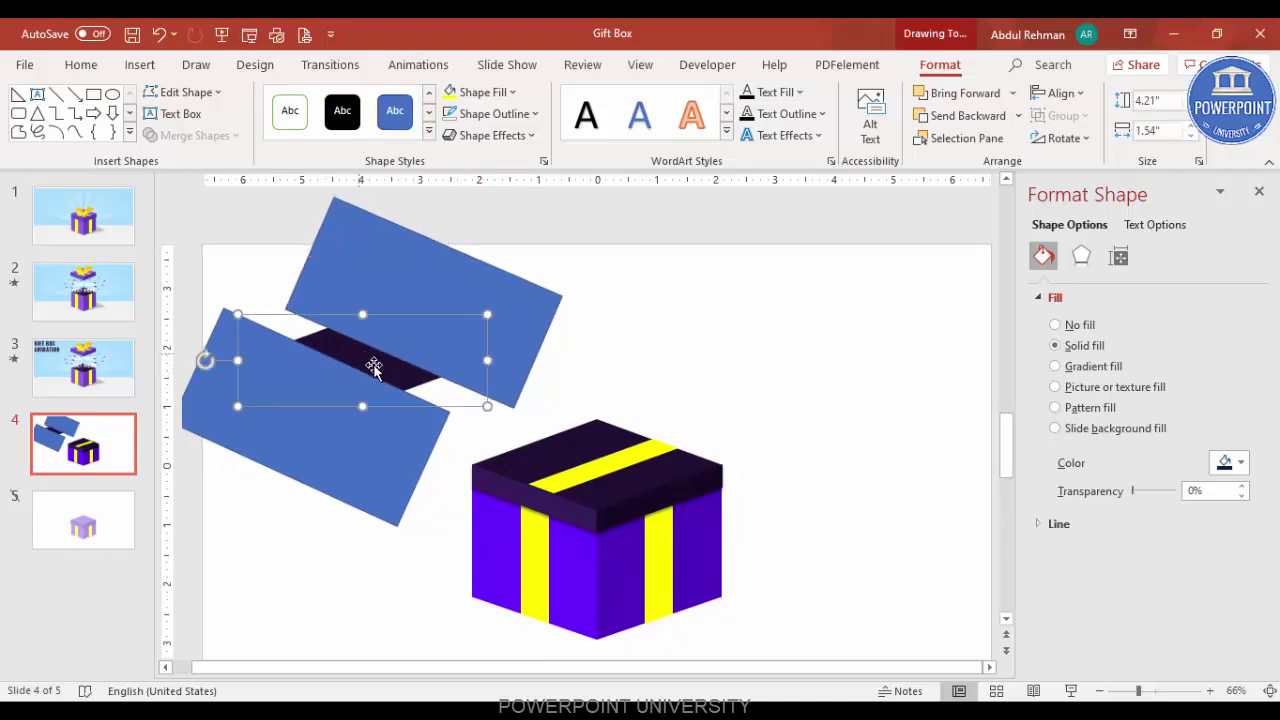
{"action": "left_click", "coordinate": [380, 429], "text": "shift"}
{"action": "left_click", "coordinate": [195, 135]}
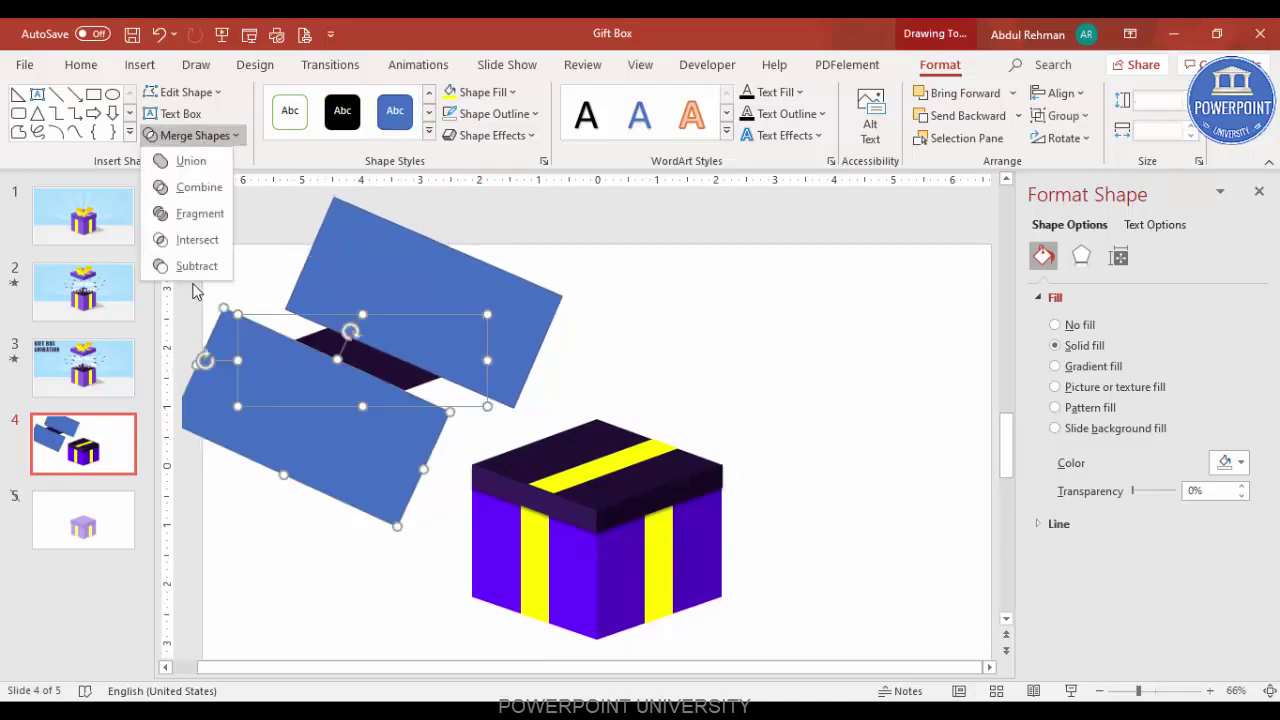
{"action": "left_click", "coordinate": [203, 267]}
{"action": "left_click", "coordinate": [371, 274], "text": "shift"}
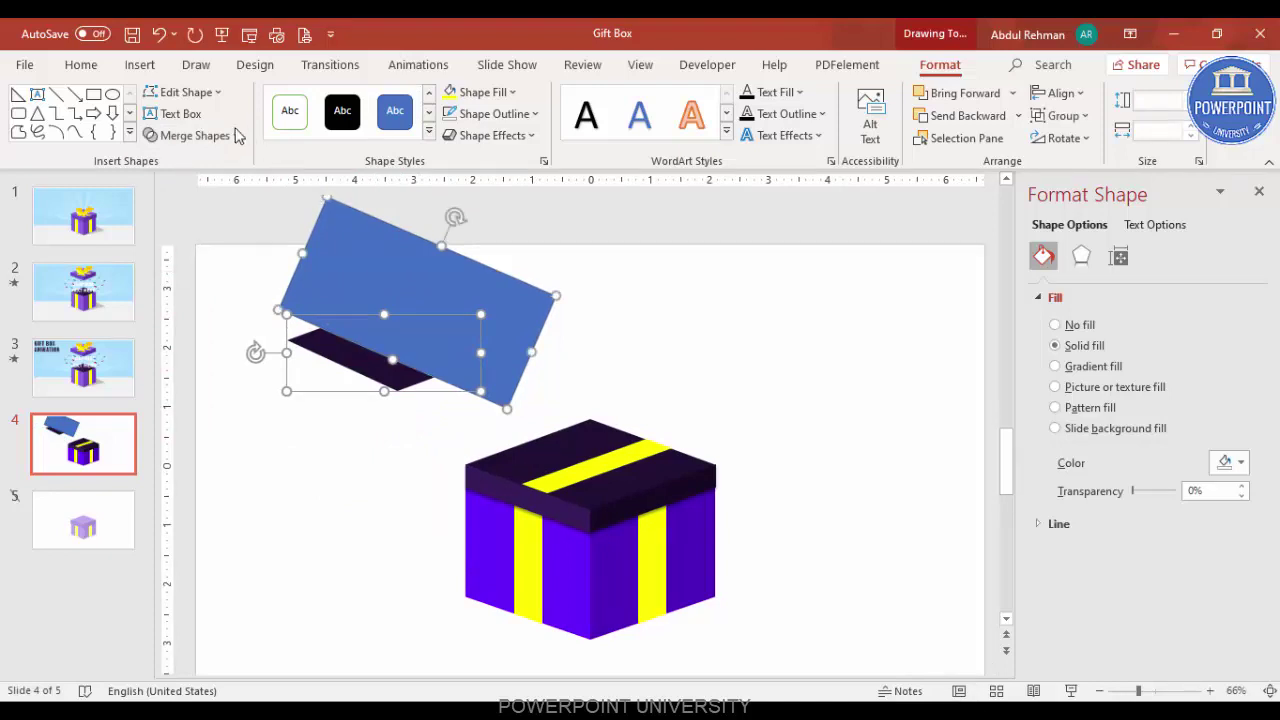
{"action": "left_click", "coordinate": [195, 135]}
{"action": "left_click", "coordinate": [200, 266]}
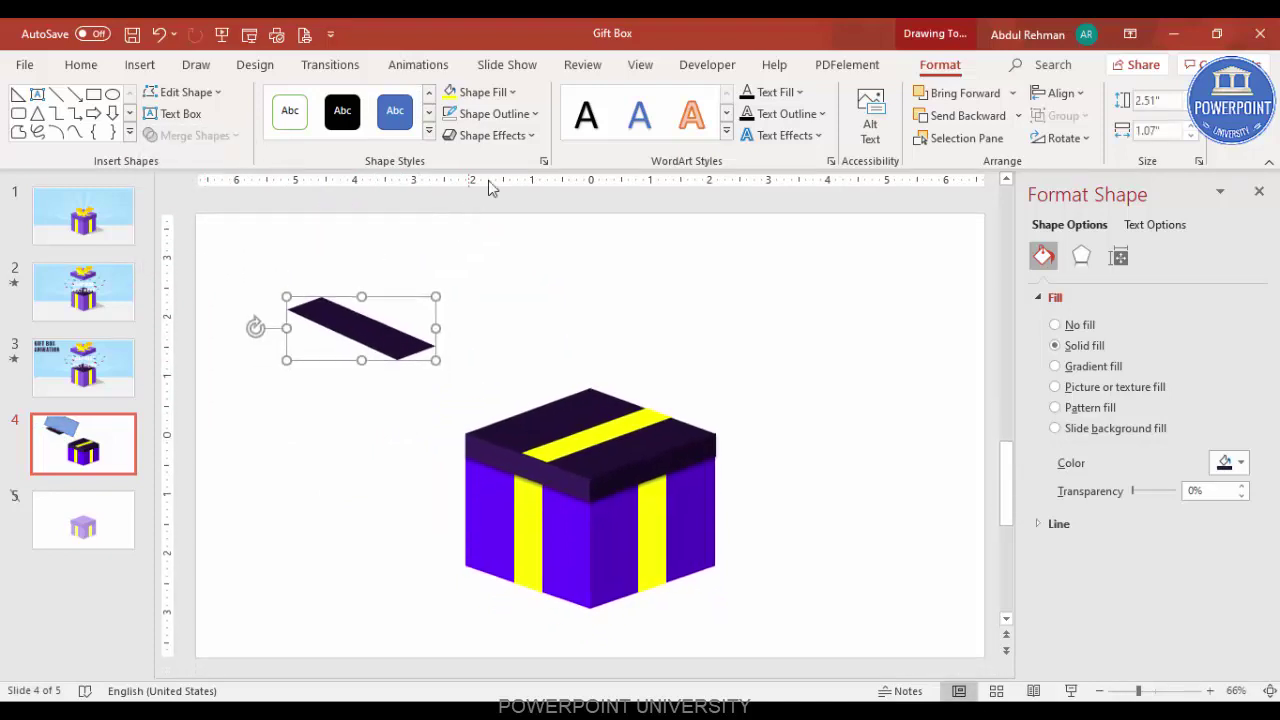
Fill the second strip with yellow and place it on the lid's top face, crossing the first ribbon.
{"action": "left_click", "coordinate": [449, 92]}
{"action": "left_click_drag", "start_coordinate": [361, 325], "coordinate": [590, 428]}
{"action": "key", "text": "ctrl+z"}
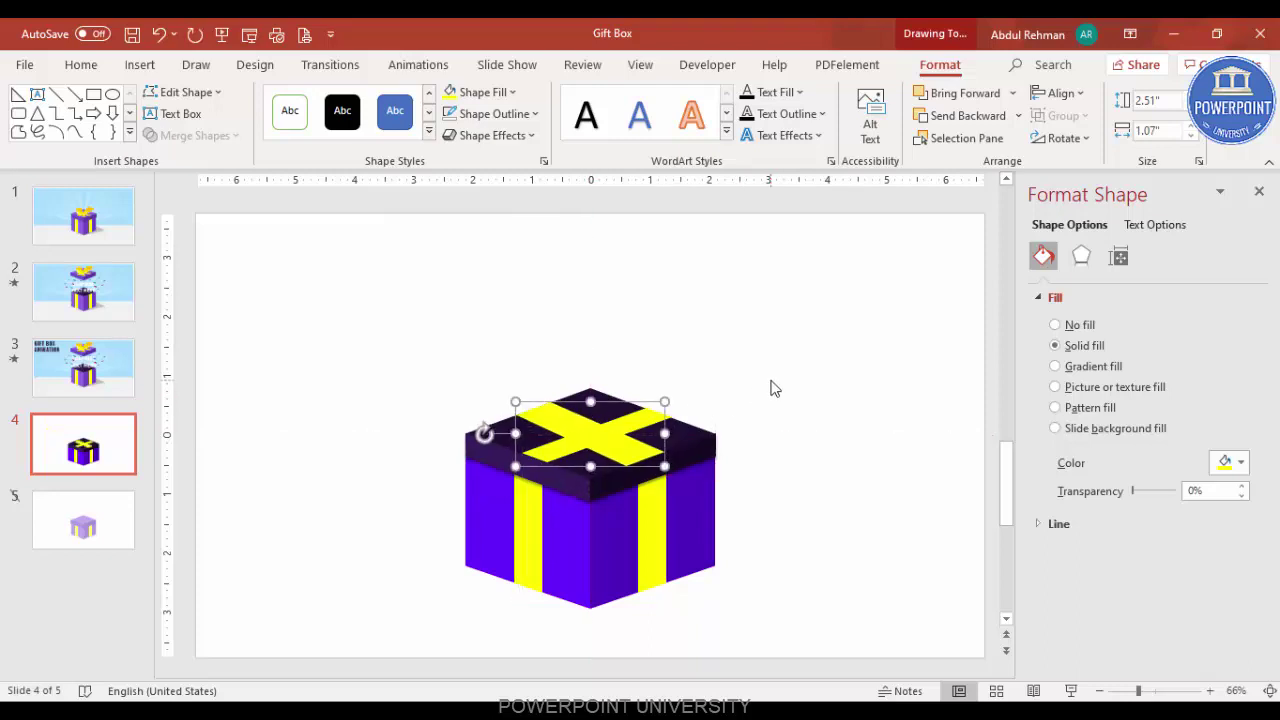
{"action": "key", "text": "ctrl+z"}
{"action": "left_click", "coordinate": [706, 380]}
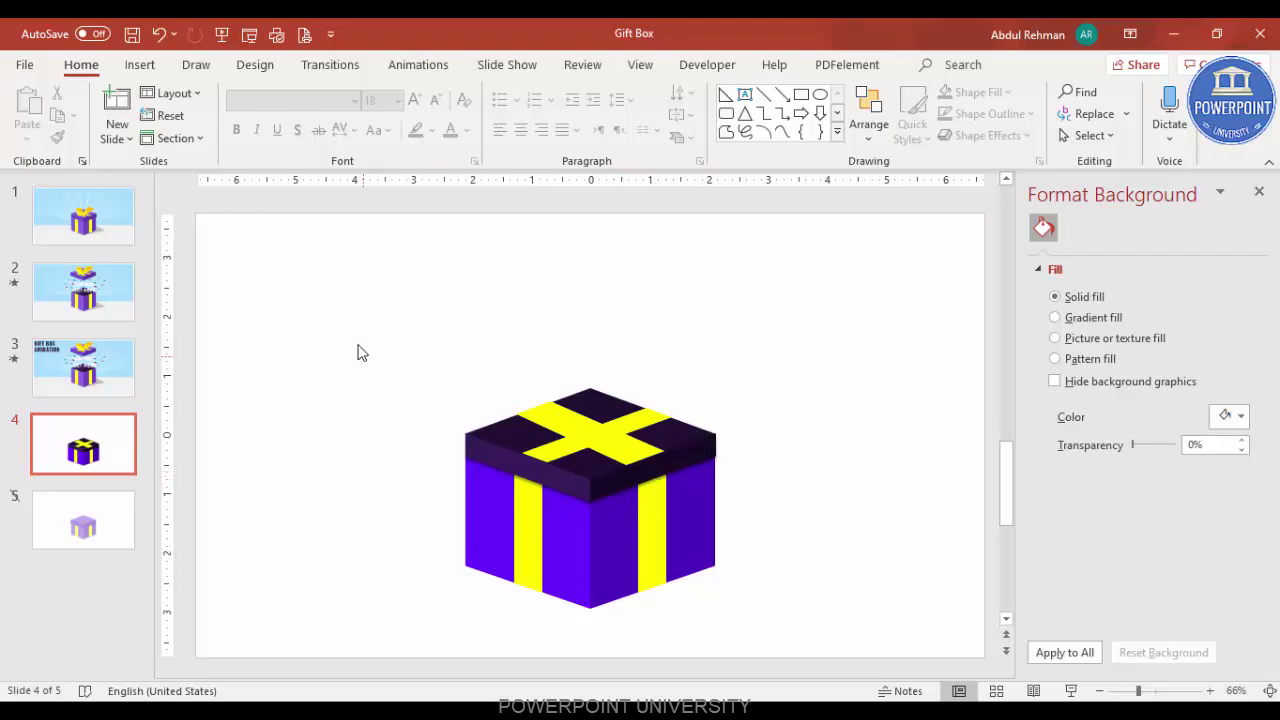
Group the lid's top face, its two side faces, and the yellow ribbon strips into one object.
{"action": "left_click_drag", "start_coordinate": [352, 328], "coordinate": [820, 523]}
{"action": "left_click", "coordinate": [814, 451]}
{"action": "left_click", "coordinate": [683, 443]}
{"action": "left_click", "coordinate": [688, 466], "text": "shift"}
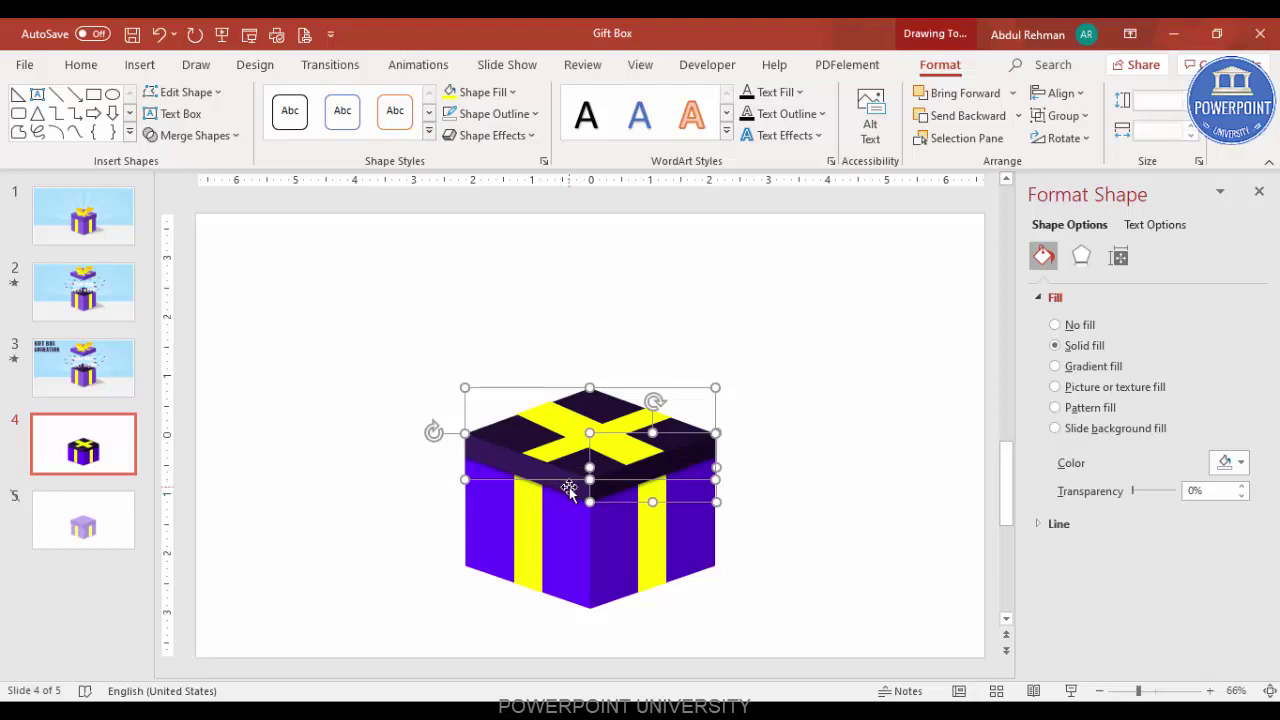
{"action": "left_click", "coordinate": [568, 487], "text": "shift"}
{"action": "left_click", "coordinate": [544, 420], "text": "shift"}
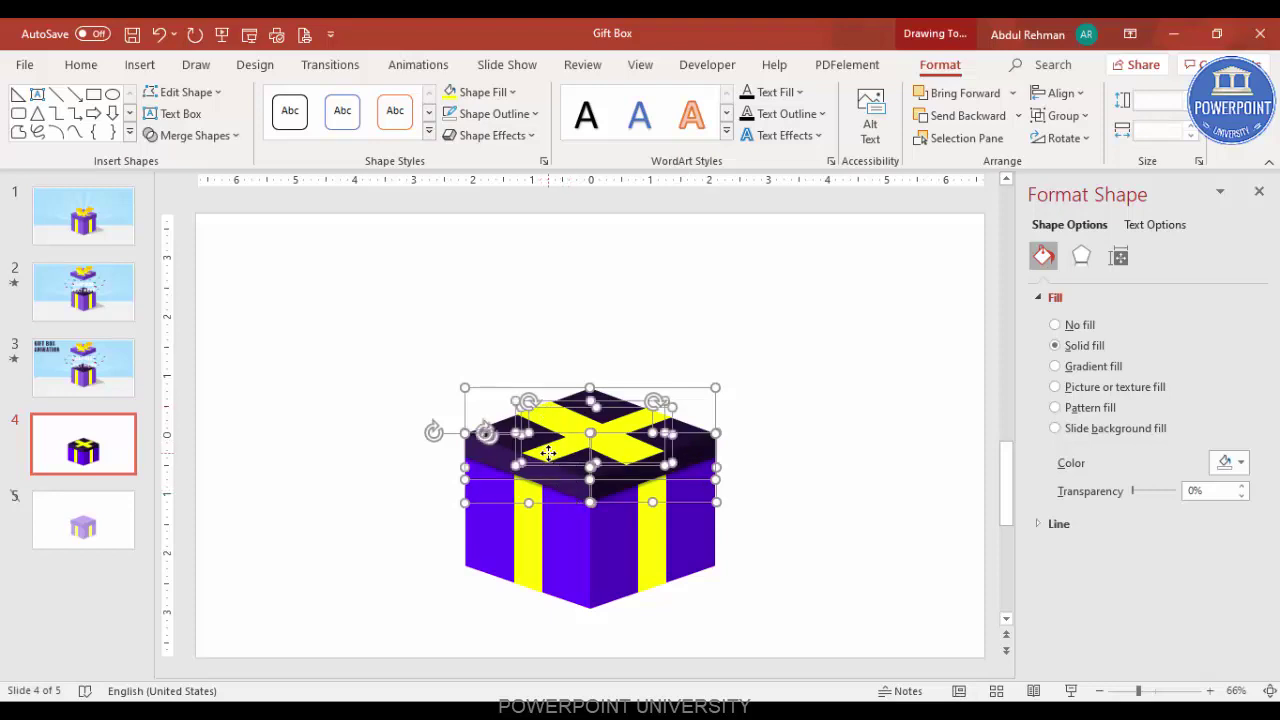
{"action": "key", "text": "ctrl+g"}
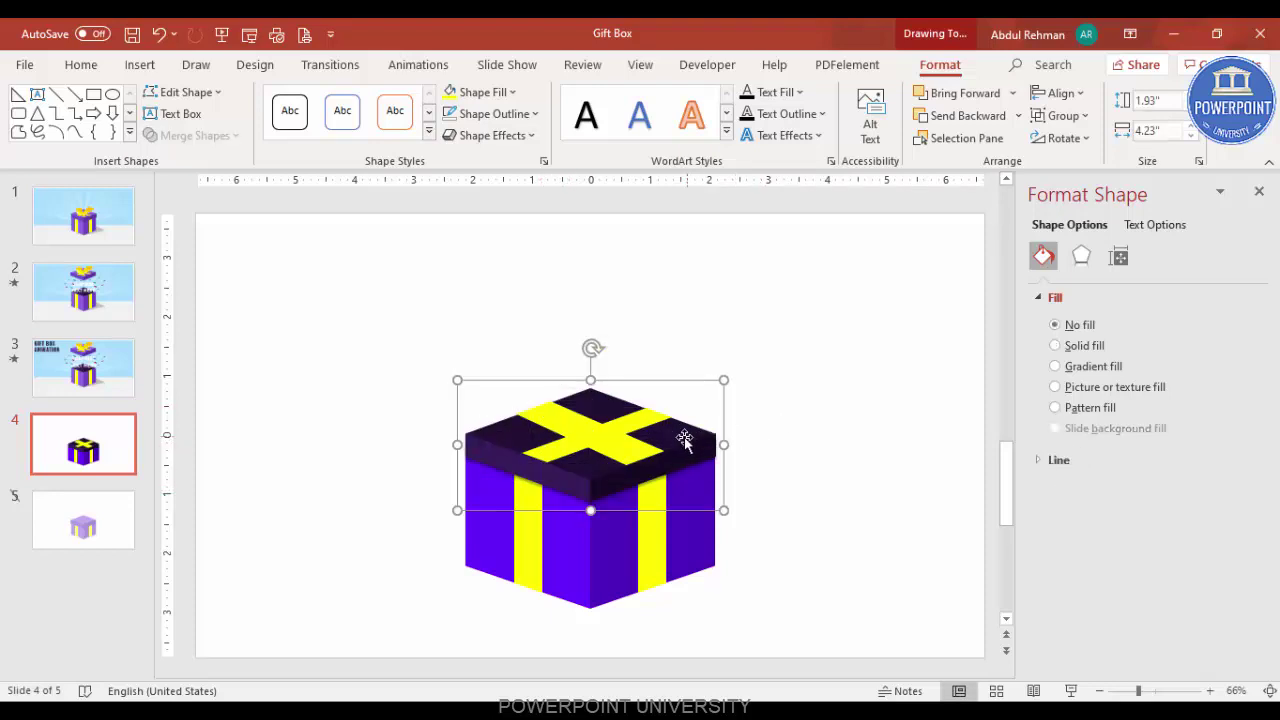
Lift the grouped lid slightly off the box and set it back flush on the box body.
{"action": "left_click_drag", "start_coordinate": [647, 434], "coordinate": [665, 402]}
{"action": "left_click", "coordinate": [794, 437]}
{"action": "left_click", "coordinate": [663, 417]}
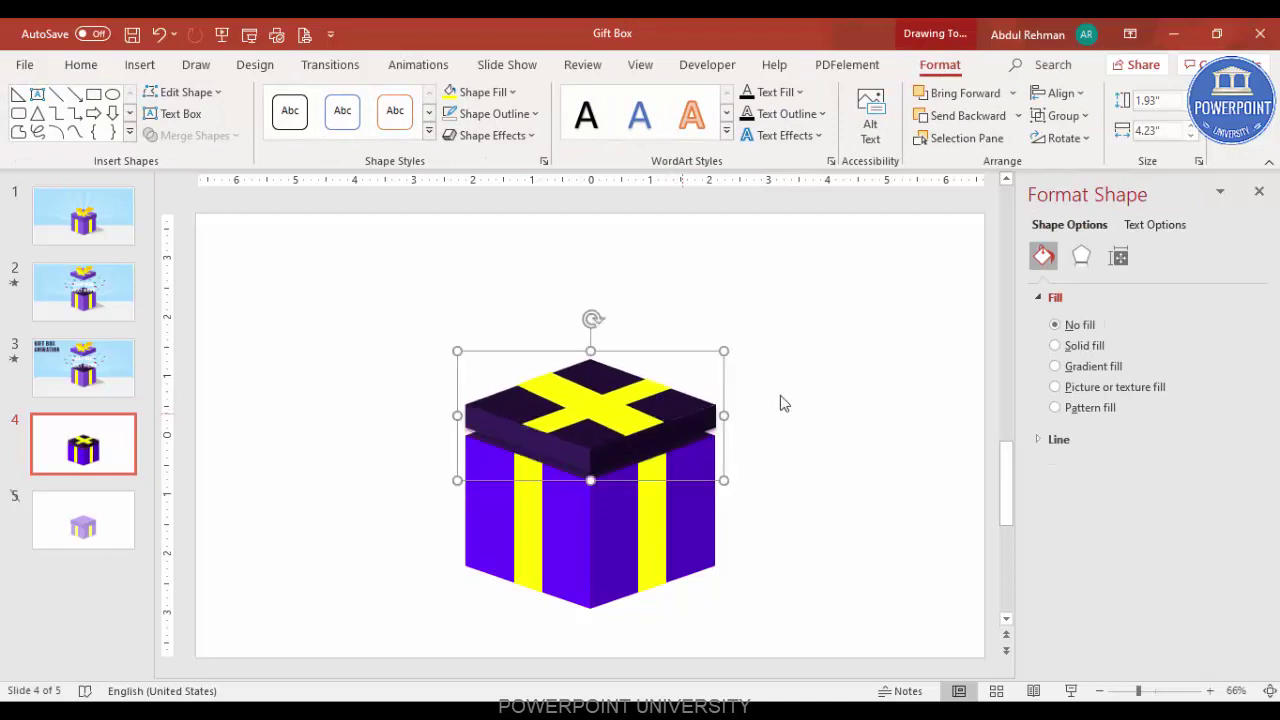
{"action": "left_click_drag", "start_coordinate": [689, 352], "coordinate": [690, 366]}
{"action": "left_click", "coordinate": [757, 392]}
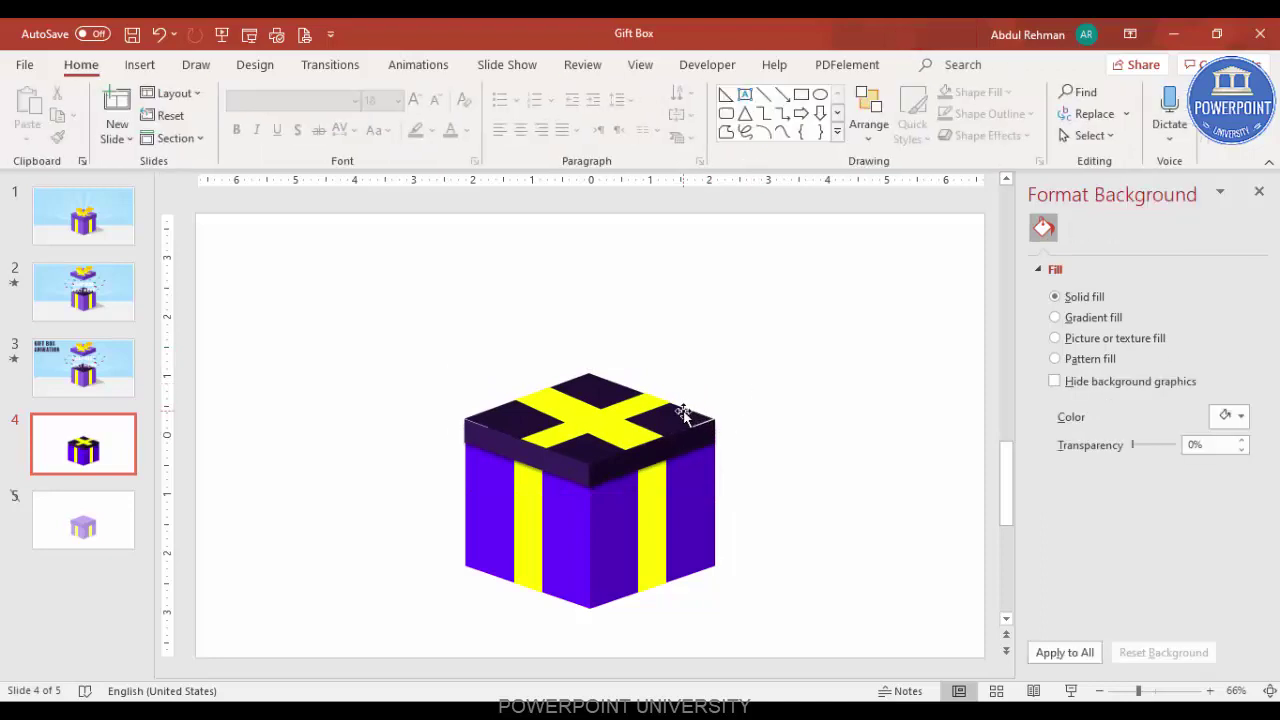
{"action": "left_click", "coordinate": [684, 414]}
{"action": "left_click_drag", "start_coordinate": [679, 368], "coordinate": [680, 380]}
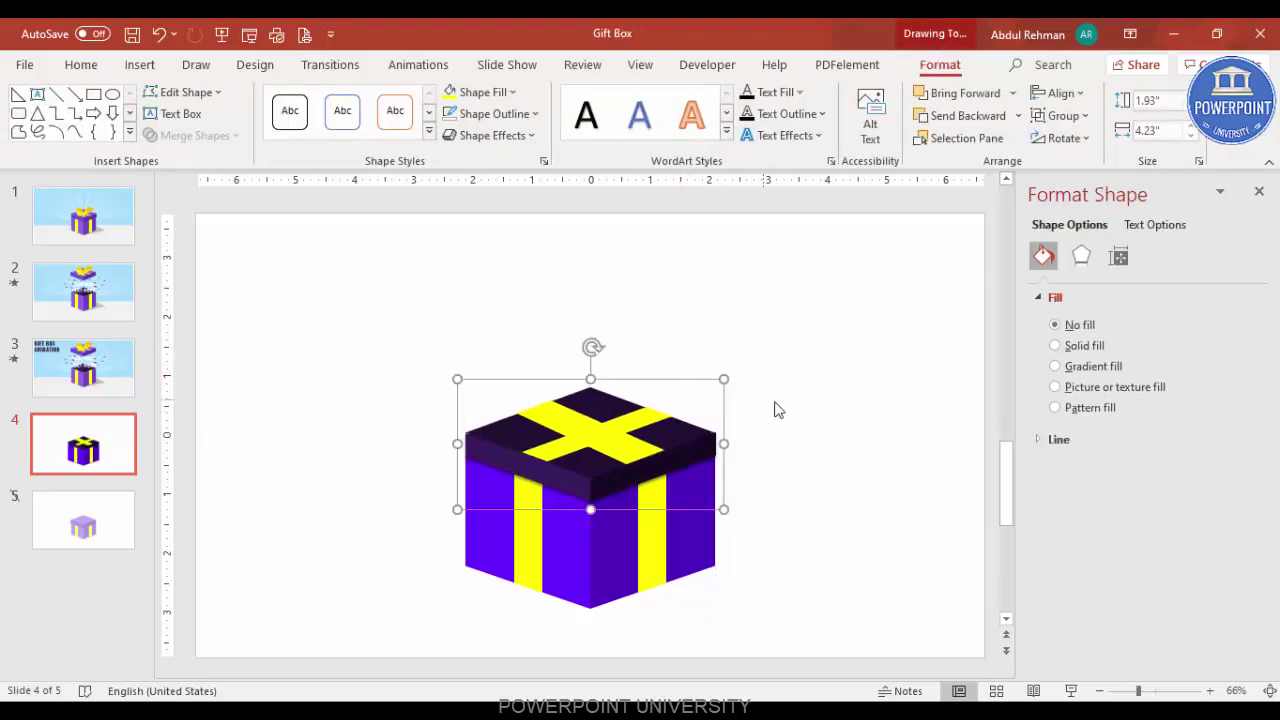
{"action": "left_click", "coordinate": [774, 408]}
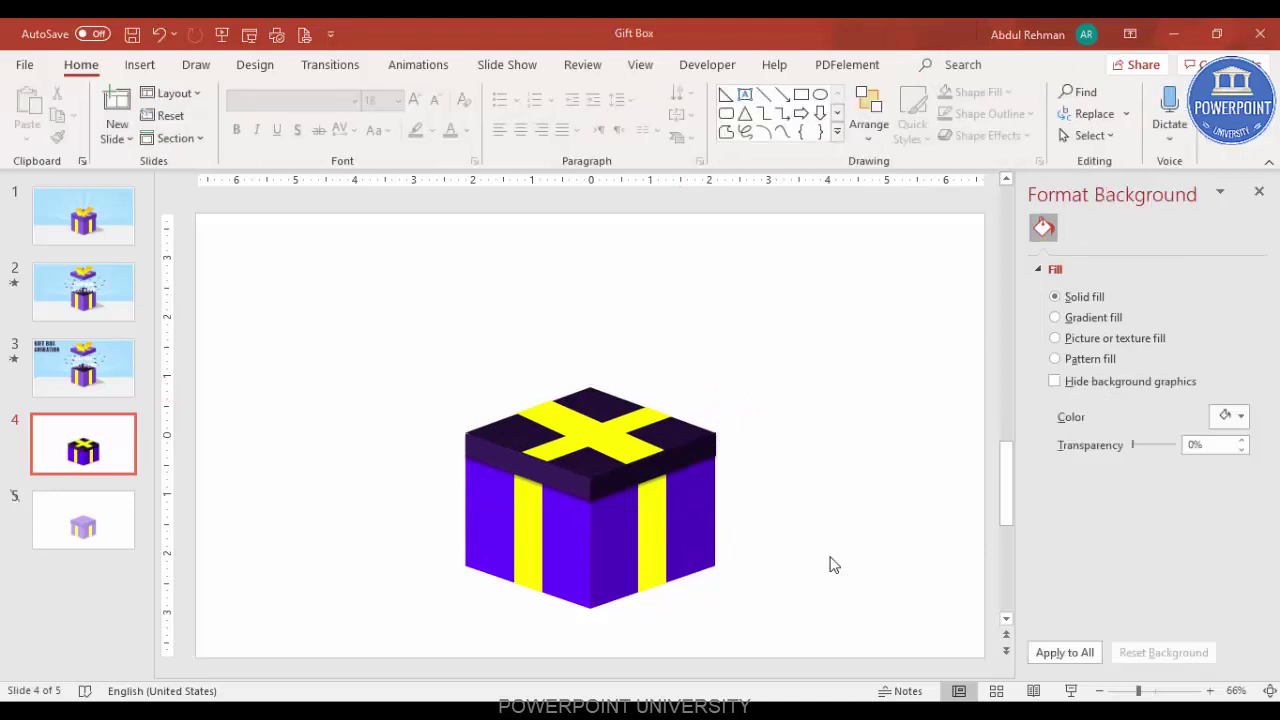
Draw a rectangle across the full slide width over the lower part of the slide, about 2.68" high and 13.33" wide.
{"action": "left_click", "coordinate": [140, 66]}
{"action": "left_click", "coordinate": [295, 140]}
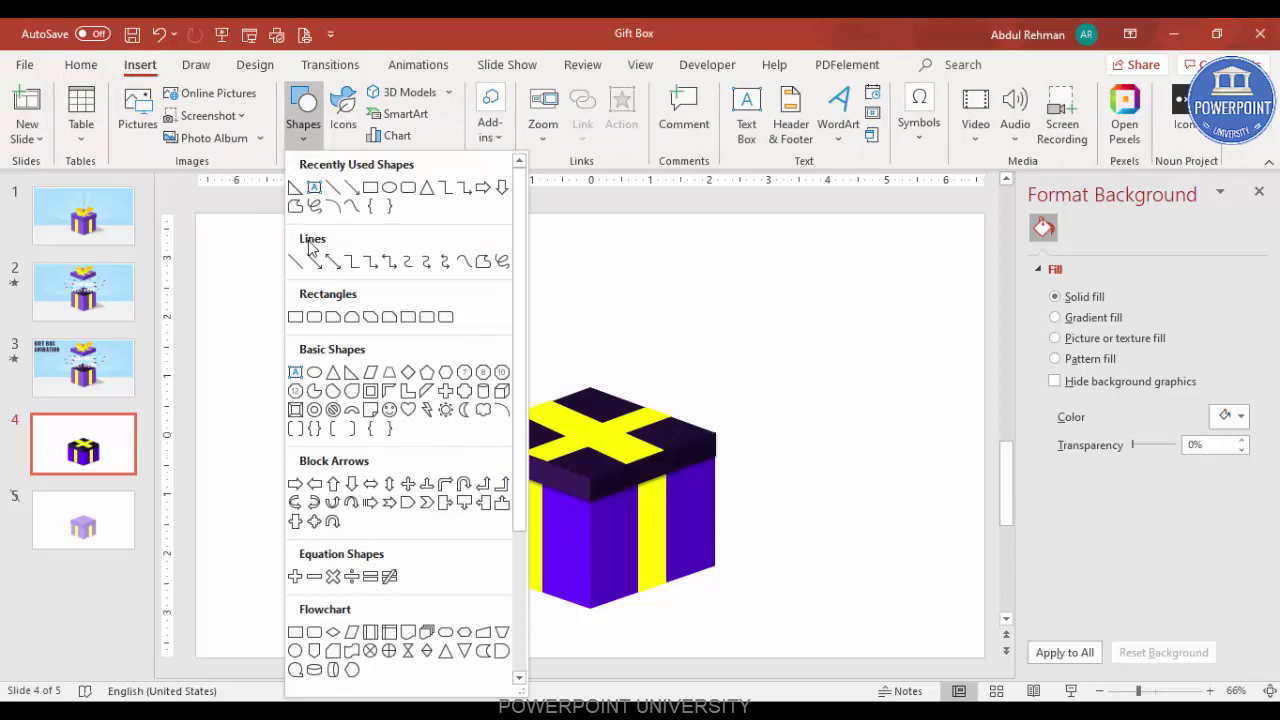
{"action": "left_click", "coordinate": [295, 316]}
{"action": "left_click_drag", "start_coordinate": [198, 488], "coordinate": [983, 657]}
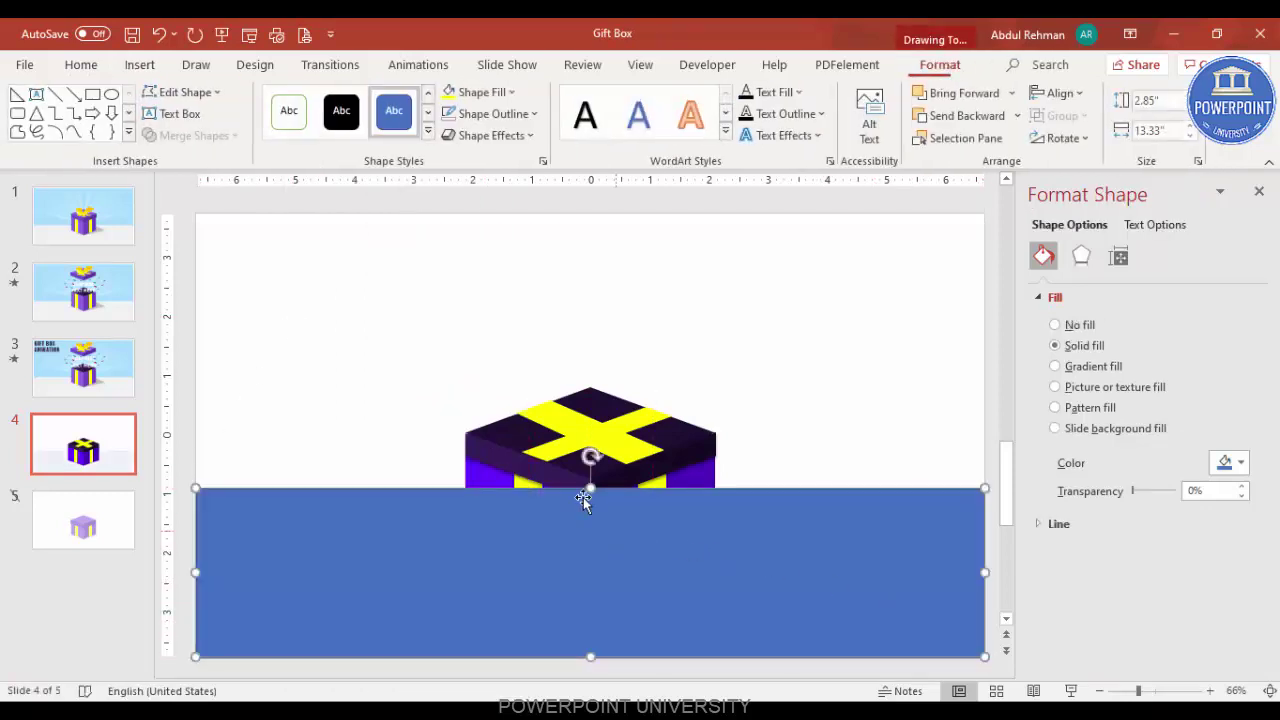
{"action": "left_click_drag", "start_coordinate": [590, 490], "coordinate": [590, 499]}
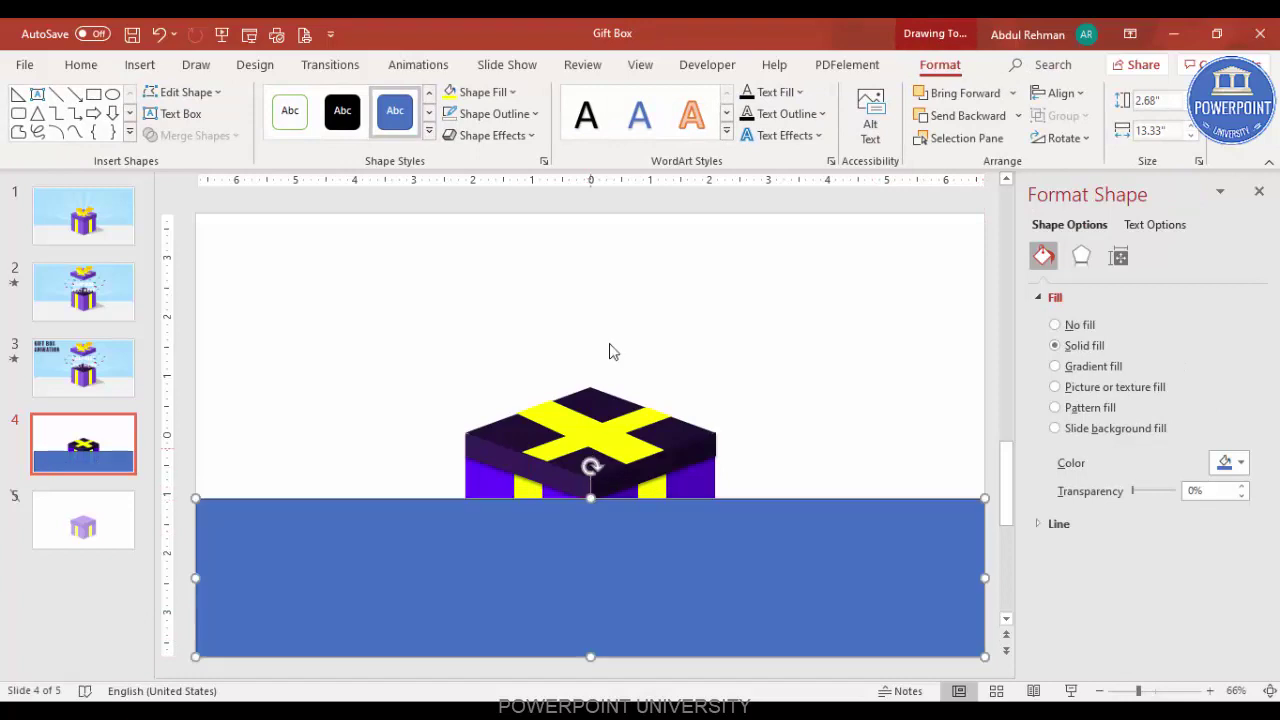
Remove the floor rectangle's outline and fill it with the lightest grey shade of the white theme color.
{"action": "left_click", "coordinate": [520, 114]}
{"action": "left_click", "coordinate": [493, 374]}
{"action": "left_click", "coordinate": [472, 92]}
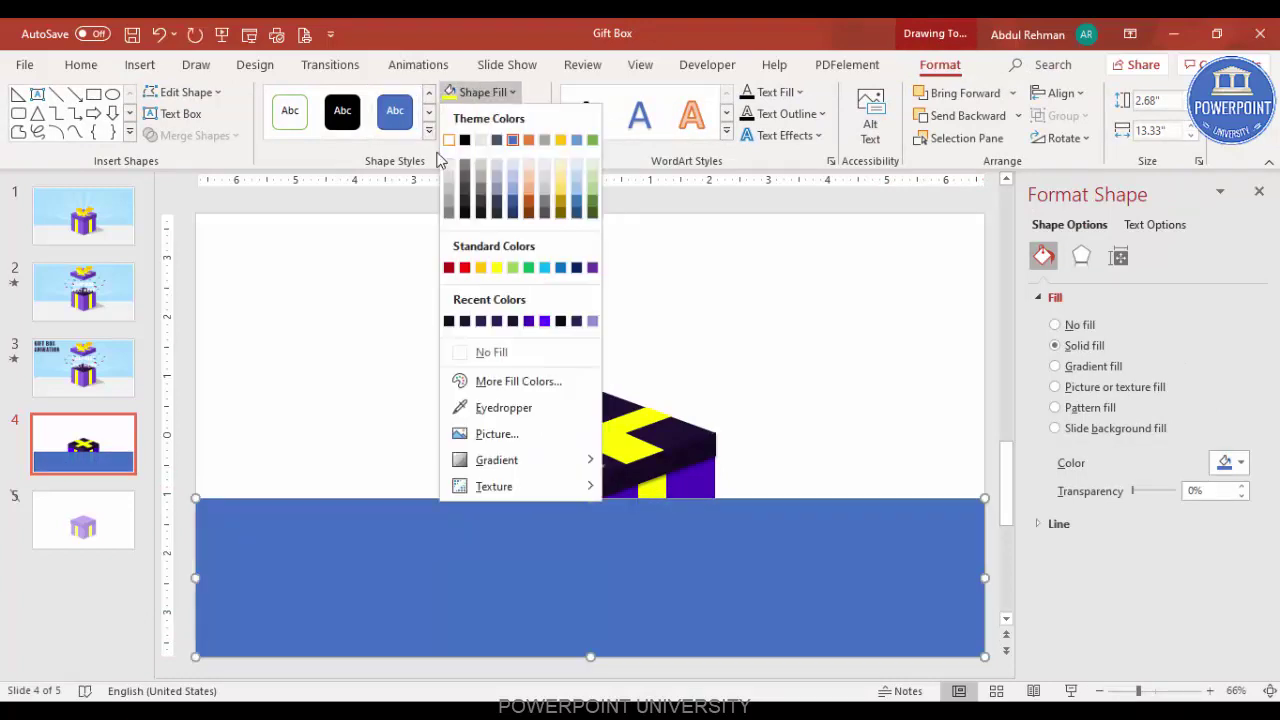
{"action": "left_click", "coordinate": [448, 168]}
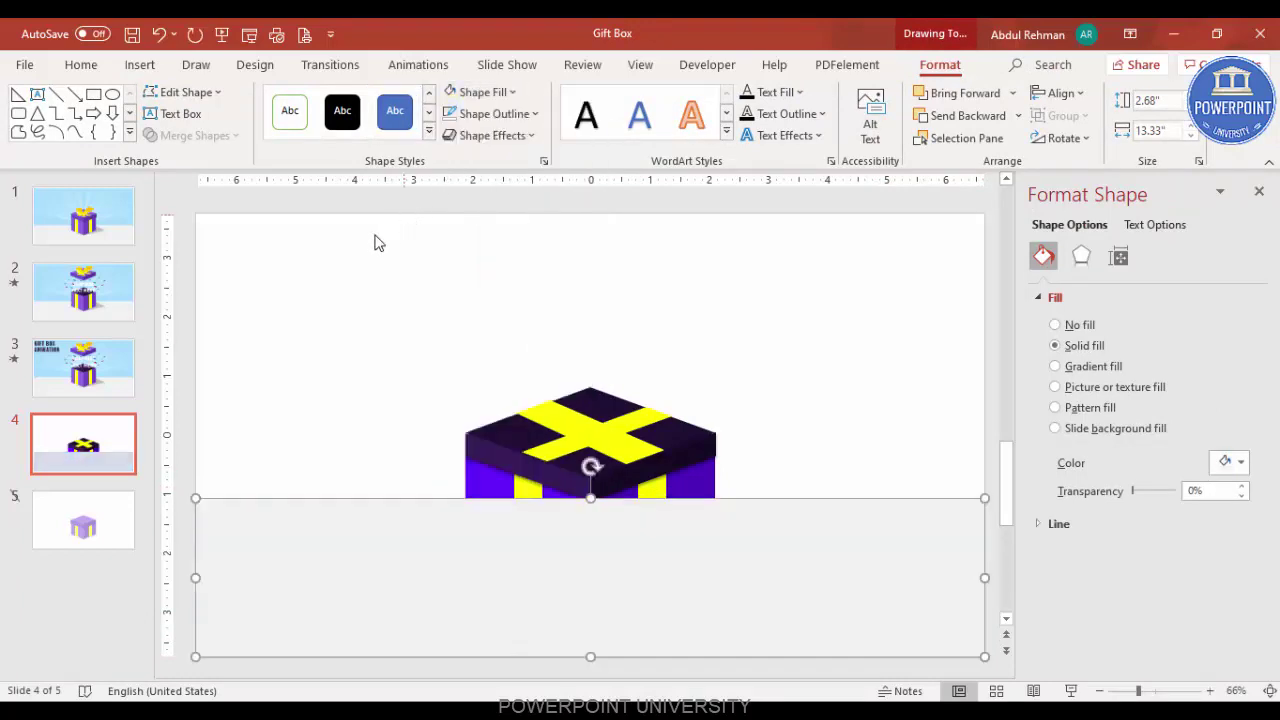
{"action": "left_click", "coordinate": [374, 240]}
Send the light grey floor rectangle to the back, behind the gift box.
{"action": "left_click", "coordinate": [433, 562]}
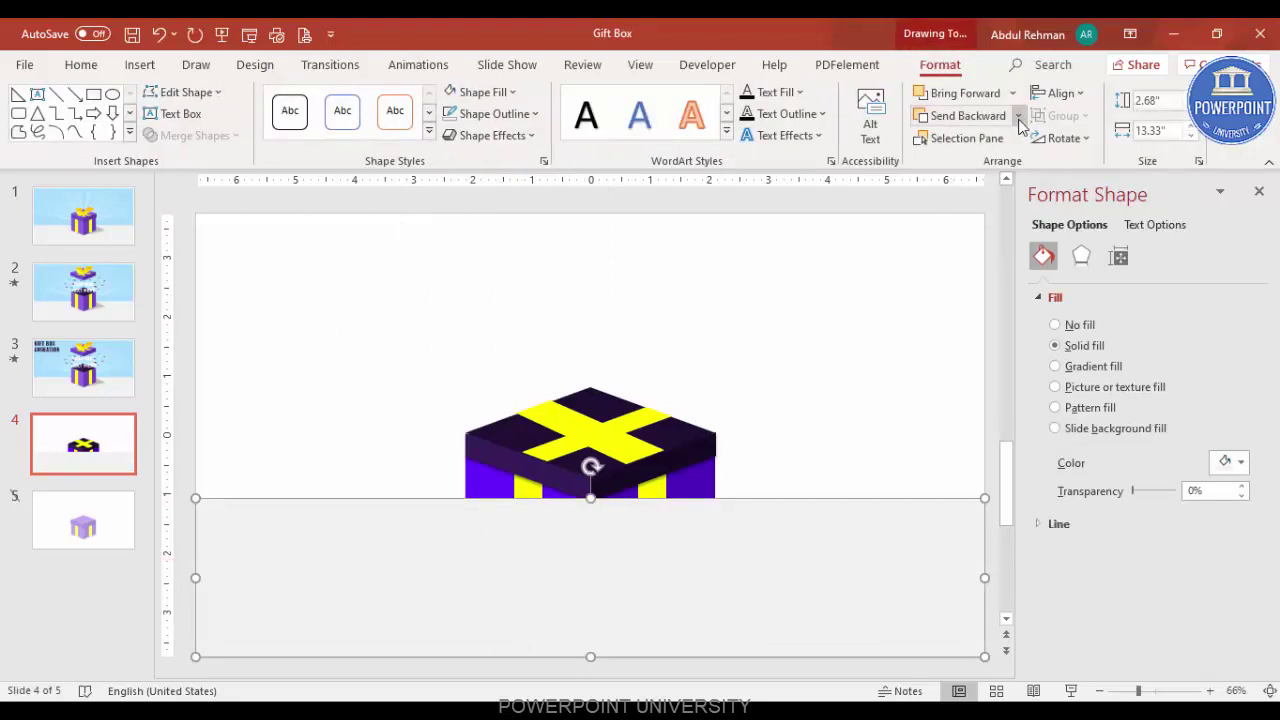
{"action": "left_click", "coordinate": [1018, 115]}
{"action": "left_click", "coordinate": [966, 166]}
{"action": "left_click", "coordinate": [645, 267]}
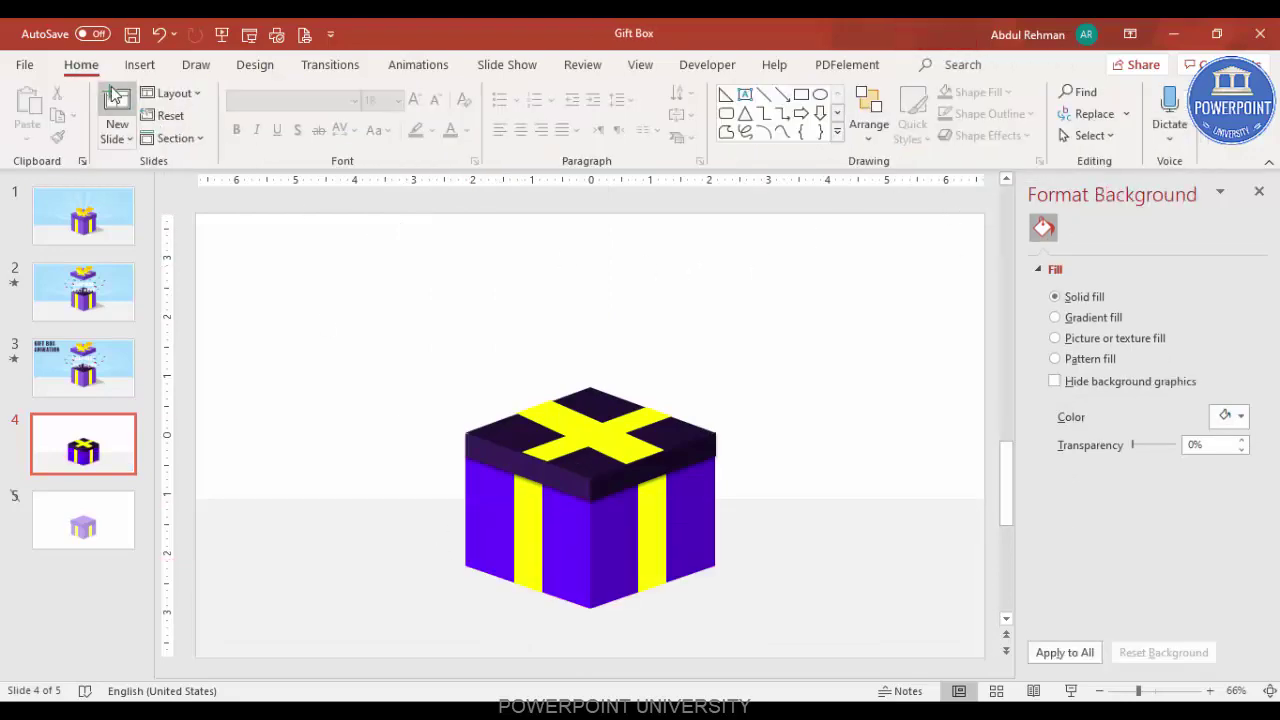
Draw a rectangle across the full slide width over the upper part of the slide, about 5.05" high and 13.33" wide.
{"action": "left_click", "coordinate": [140, 64]}
{"action": "left_click", "coordinate": [303, 125]}
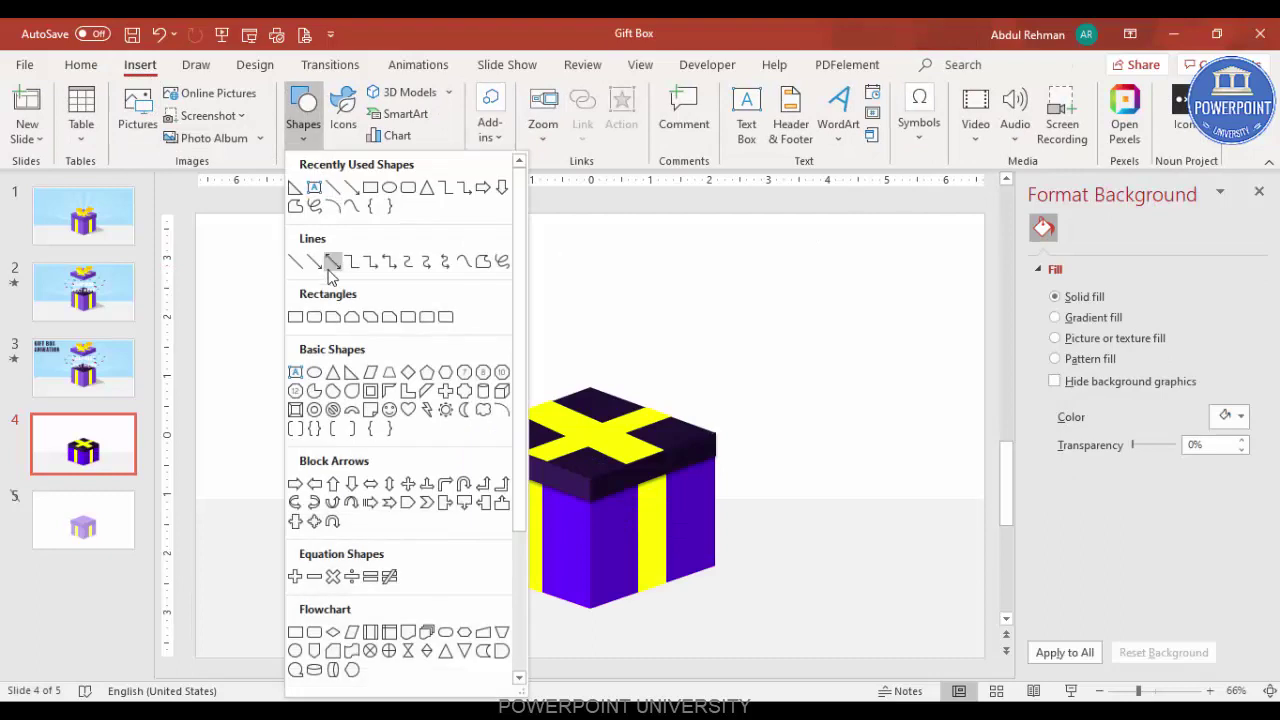
{"action": "left_click", "coordinate": [295, 317]}
{"action": "left_click_drag", "start_coordinate": [197, 214], "coordinate": [985, 522]}
Remove the upper rectangle's outline and fill it with the standard light blue color.
{"action": "left_click", "coordinate": [493, 113]}
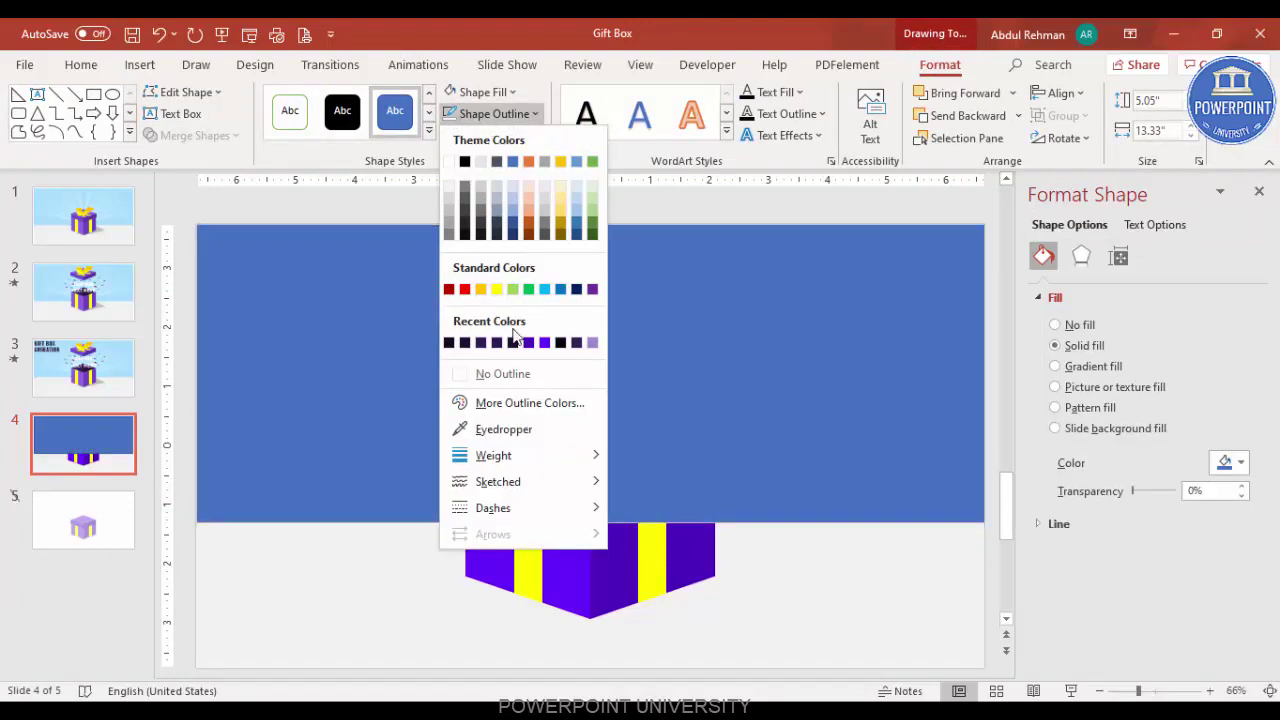
{"action": "left_click", "coordinate": [503, 371]}
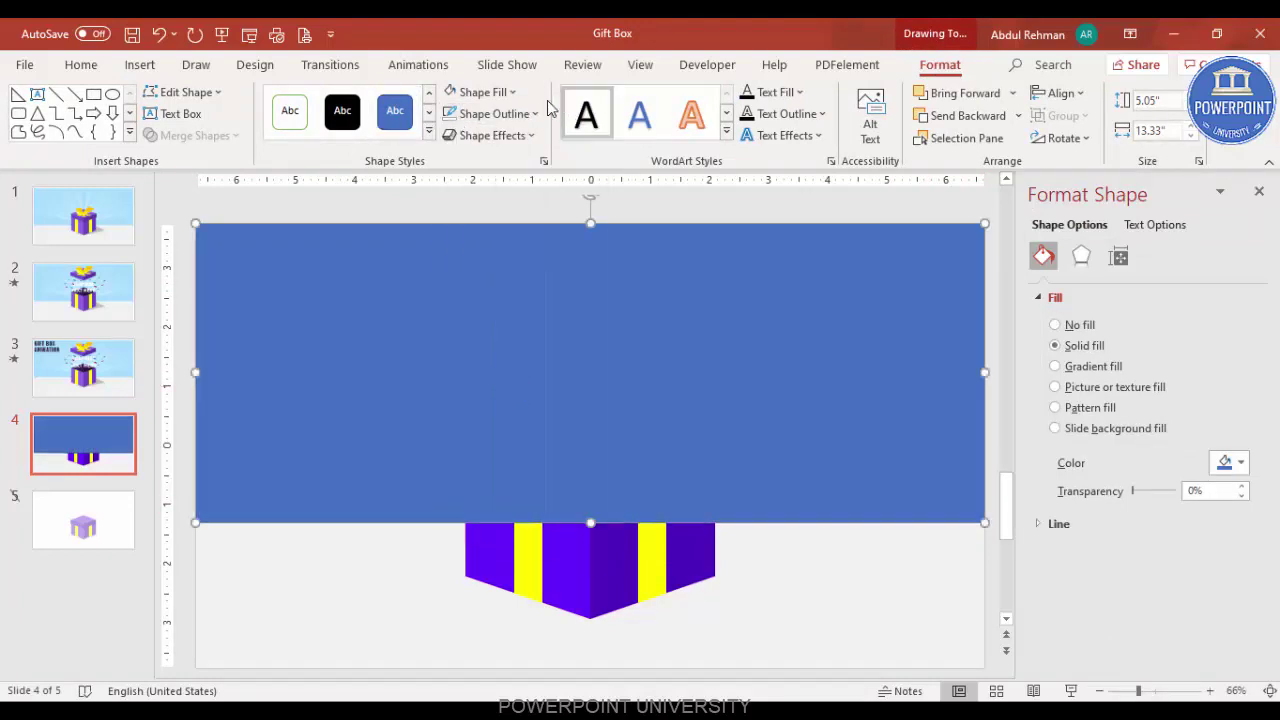
{"action": "left_click", "coordinate": [485, 92]}
{"action": "left_click", "coordinate": [545, 265]}
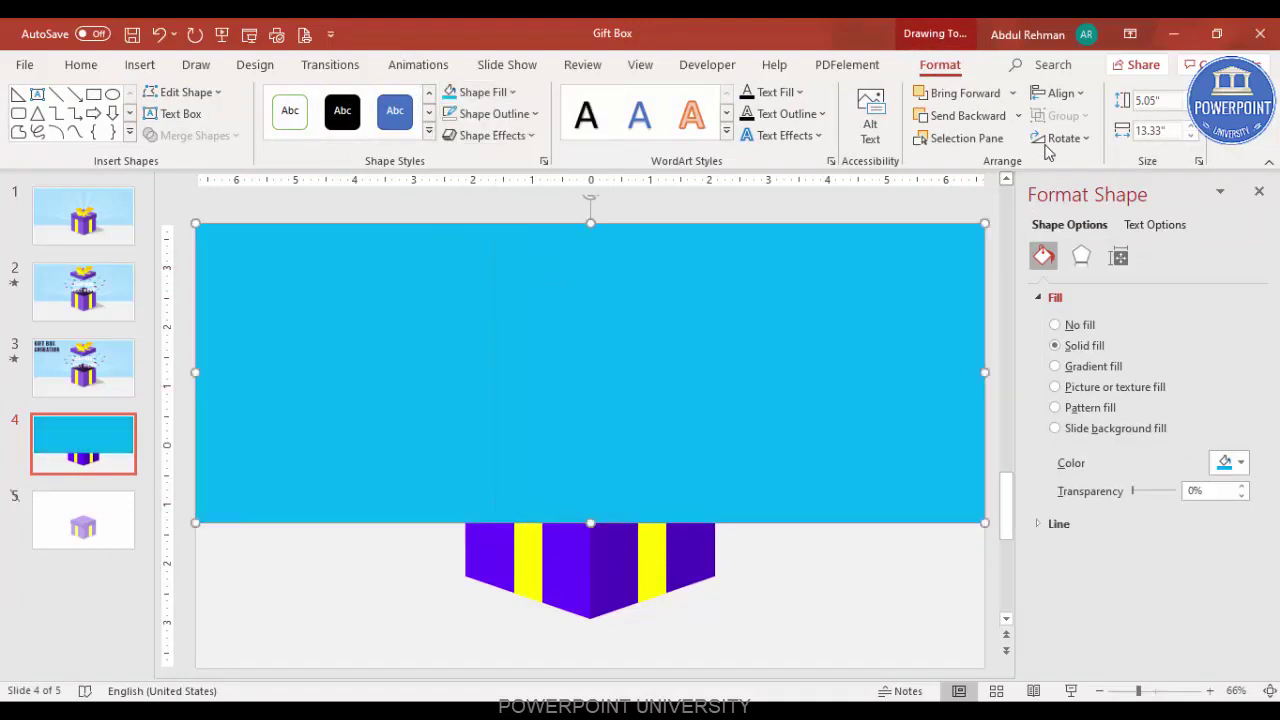
Send the light blue wall rectangle to the back, behind the gift box and the floor.
{"action": "left_click", "coordinate": [1018, 116]}
{"action": "left_click", "coordinate": [1003, 170]}
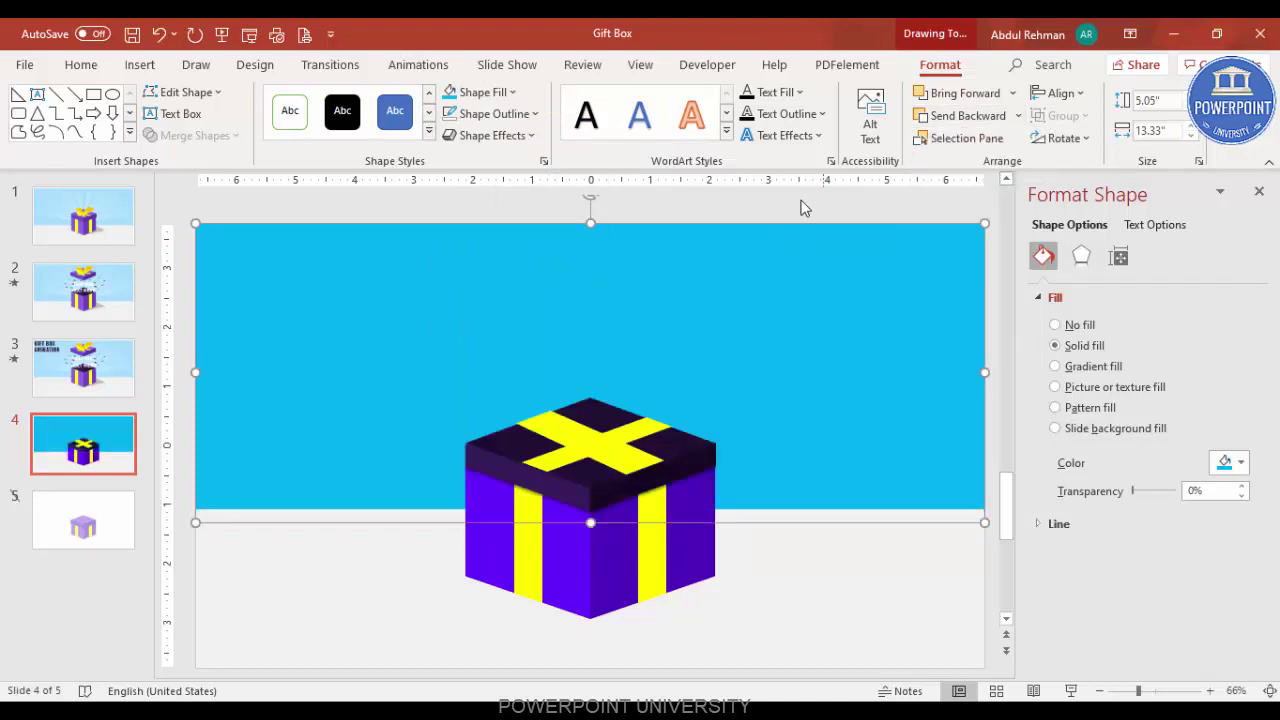
{"action": "left_click", "coordinate": [791, 200]}
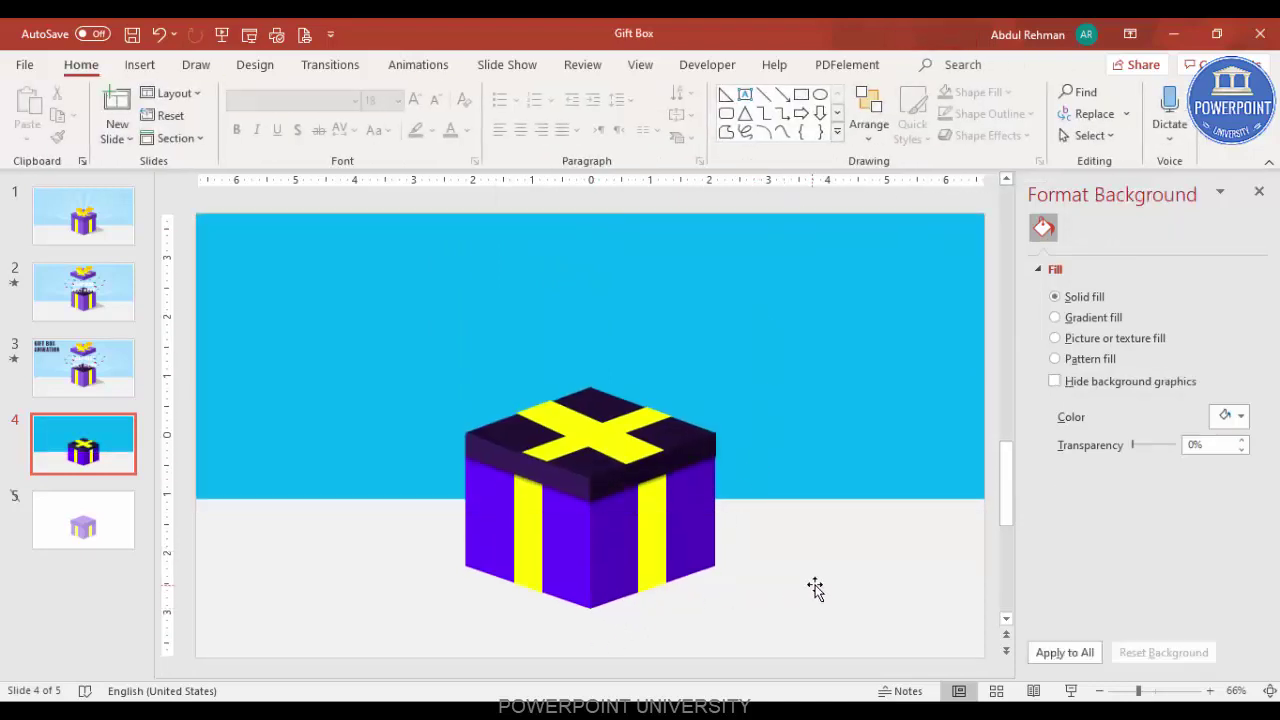
Draw a triangular freeform shadow from the box's bottom front corner out to the right, about 1.18" high and 3.33" wide.
{"action": "left_click", "coordinate": [142, 66]}
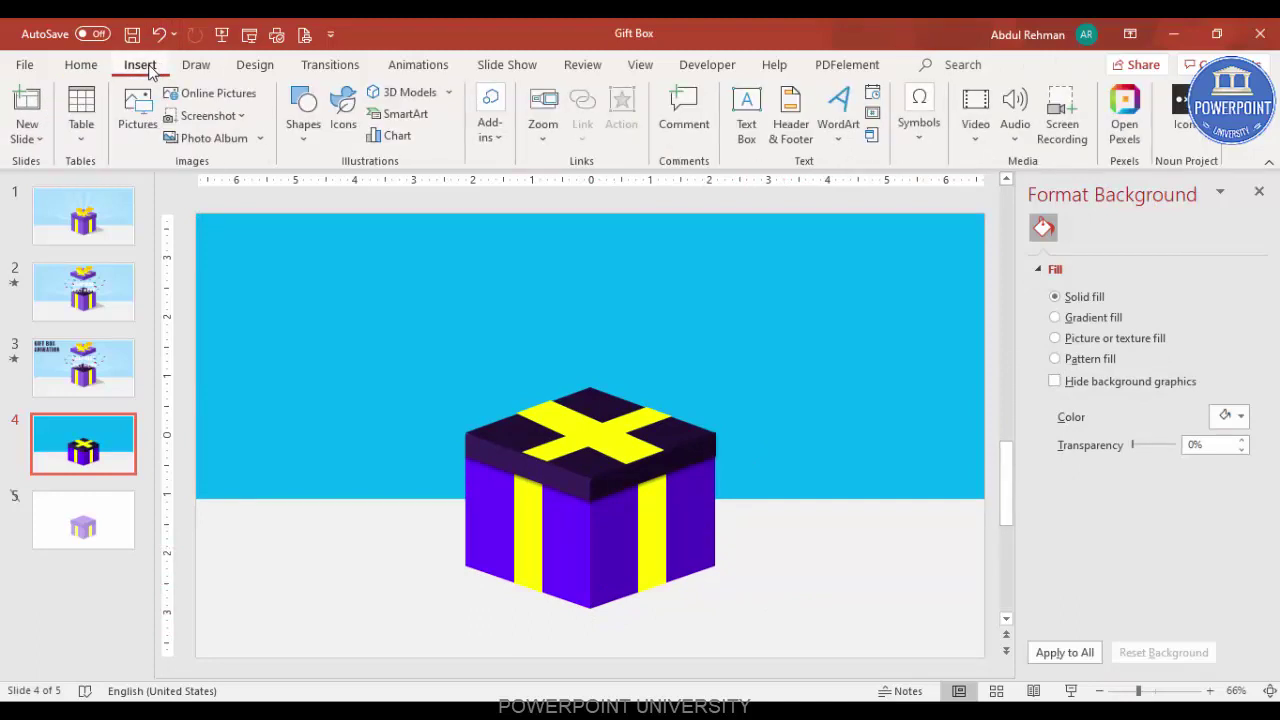
{"action": "left_click", "coordinate": [291, 135]}
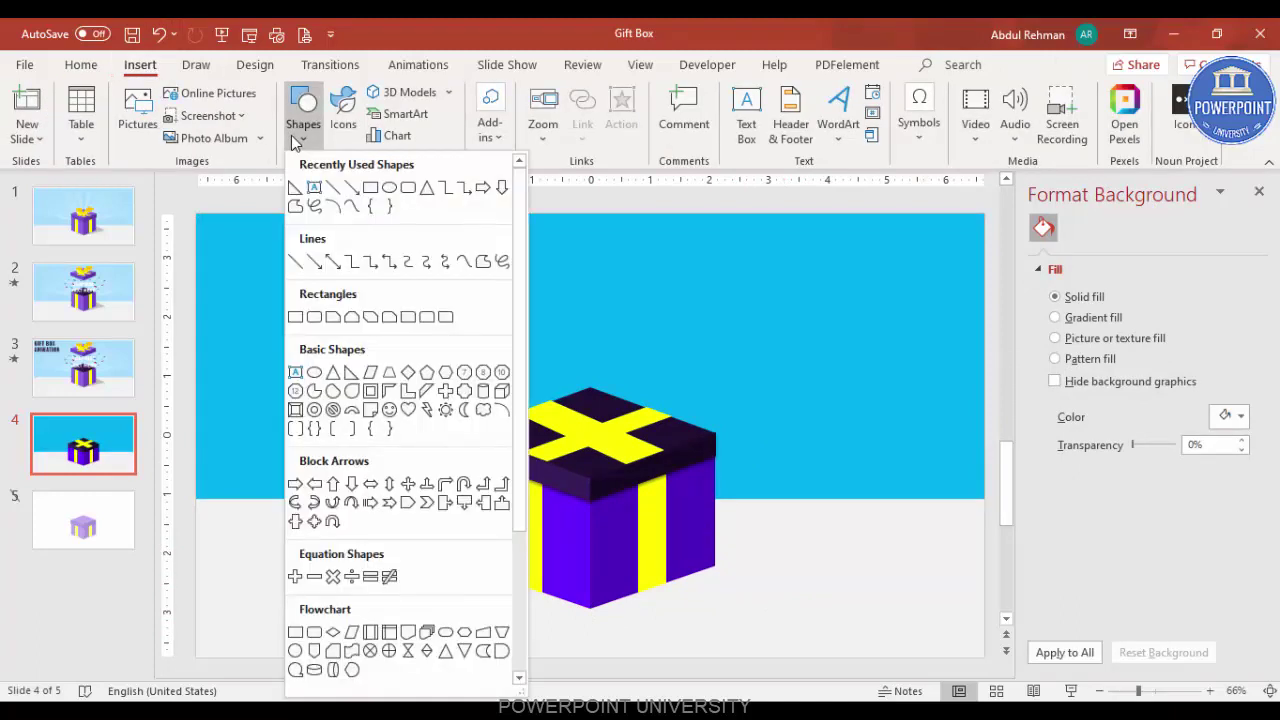
{"action": "left_click", "coordinate": [483, 263]}
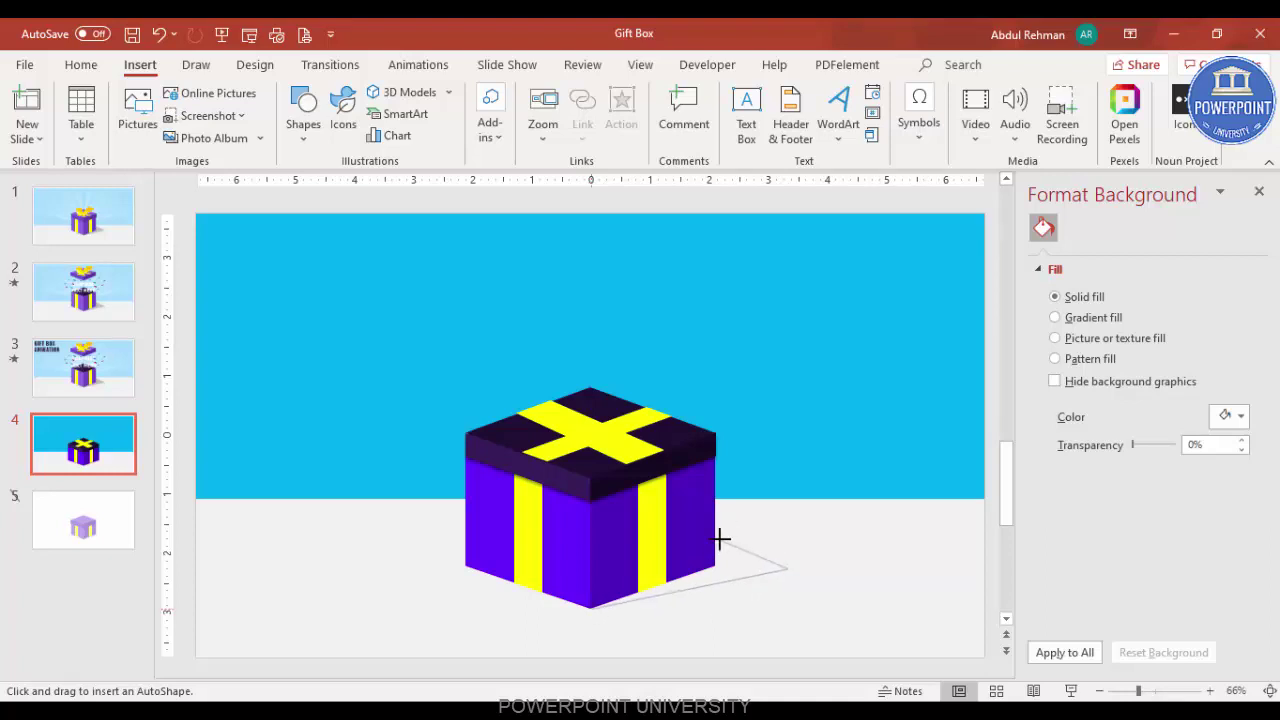
{"action": "left_click", "coordinate": [590, 606]}
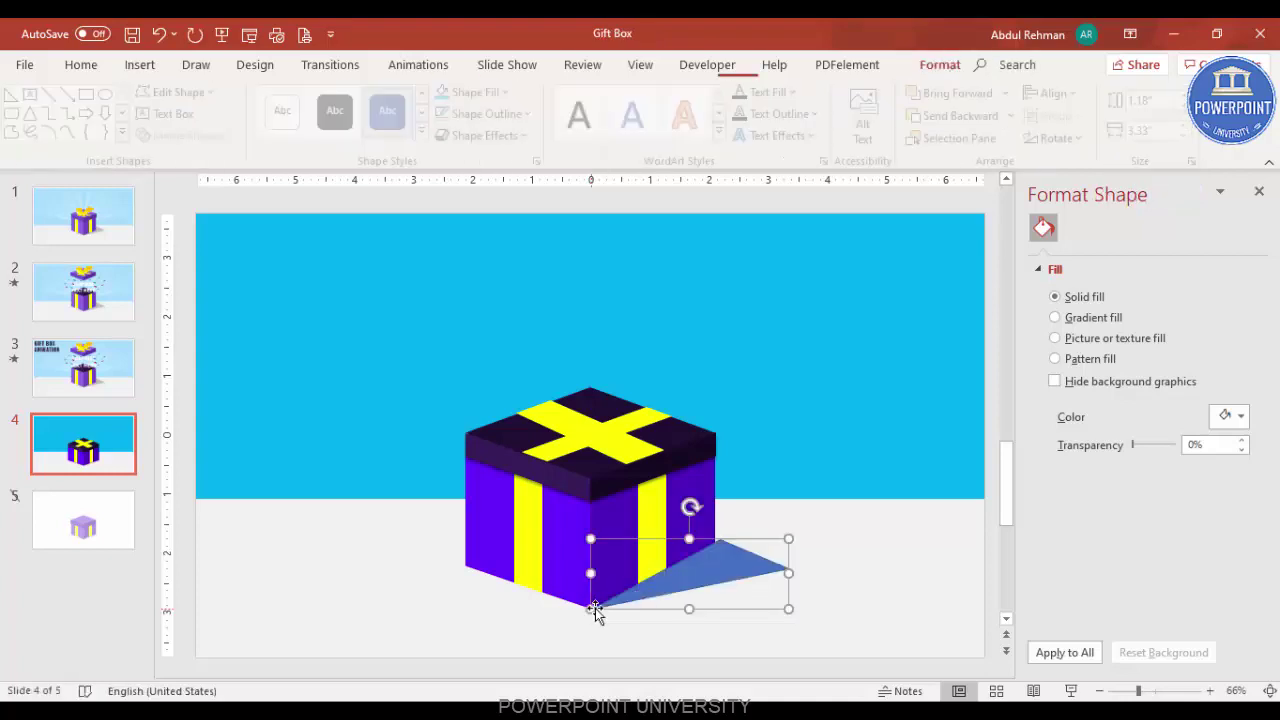
Remove the shadow shape's outline and fill it with black.
{"action": "left_click", "coordinate": [512, 114]}
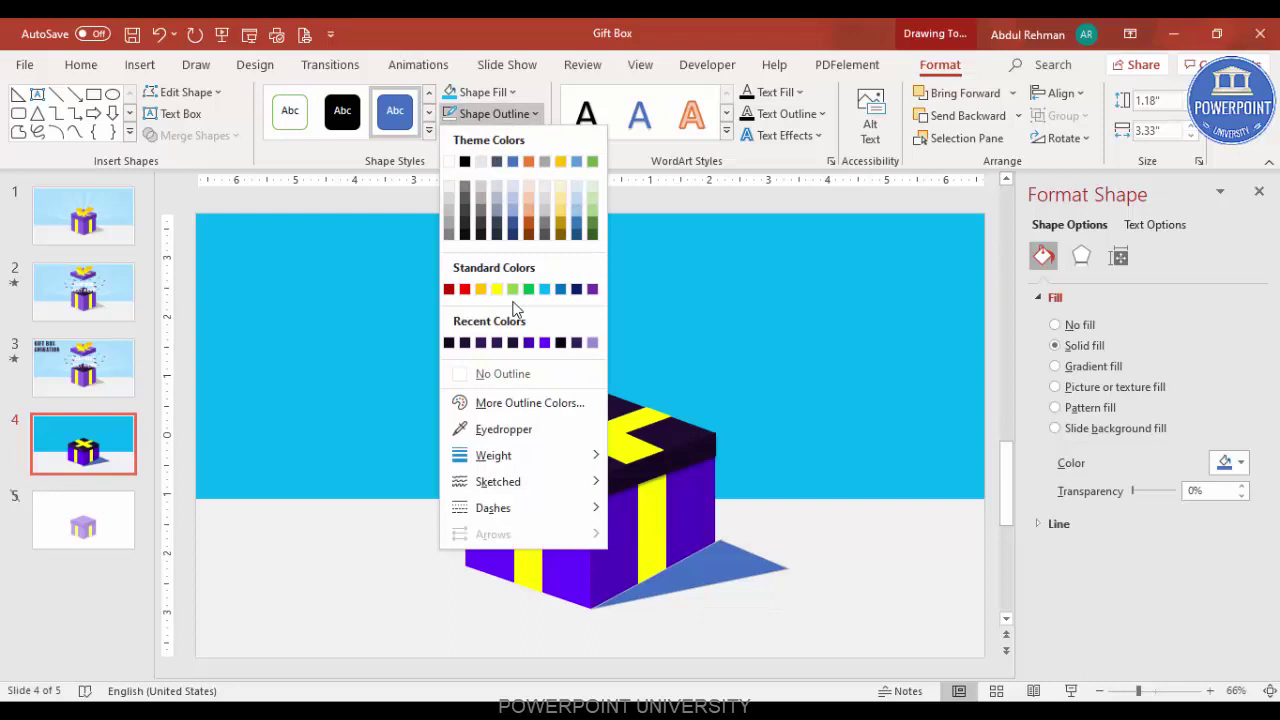
{"action": "left_click", "coordinate": [515, 370]}
{"action": "left_click", "coordinate": [481, 95]}
{"action": "left_click", "coordinate": [466, 132]}
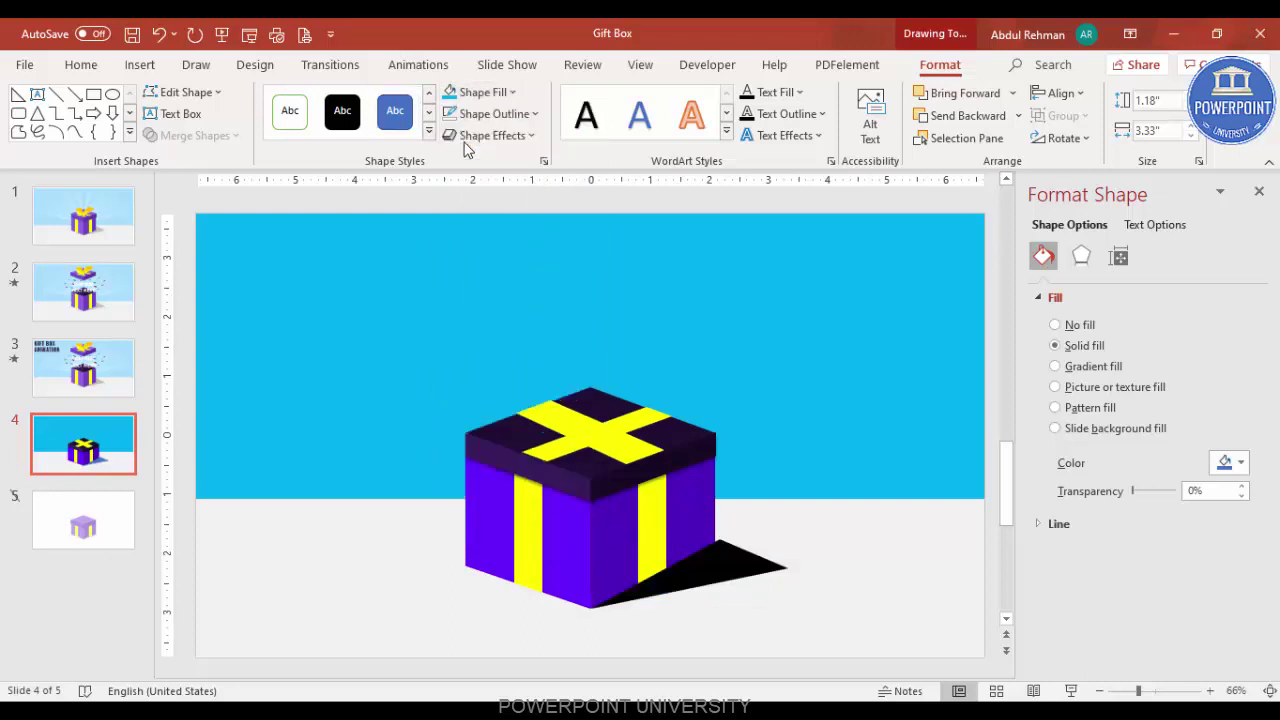
Set the shadow's fill transparency to 76% and send the shadow backward behind the gift box.
{"action": "left_click_drag", "start_coordinate": [1130, 497], "coordinate": [1170, 502]}
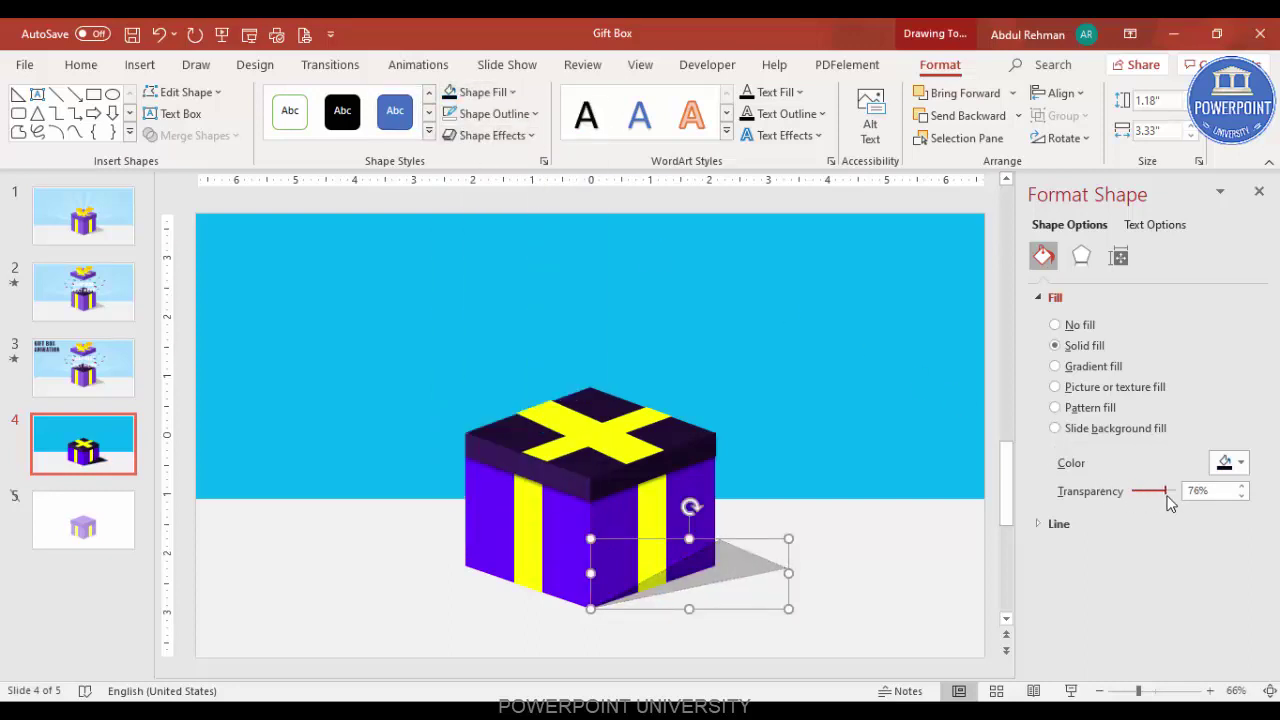
{"action": "left_click", "coordinate": [990, 118]}
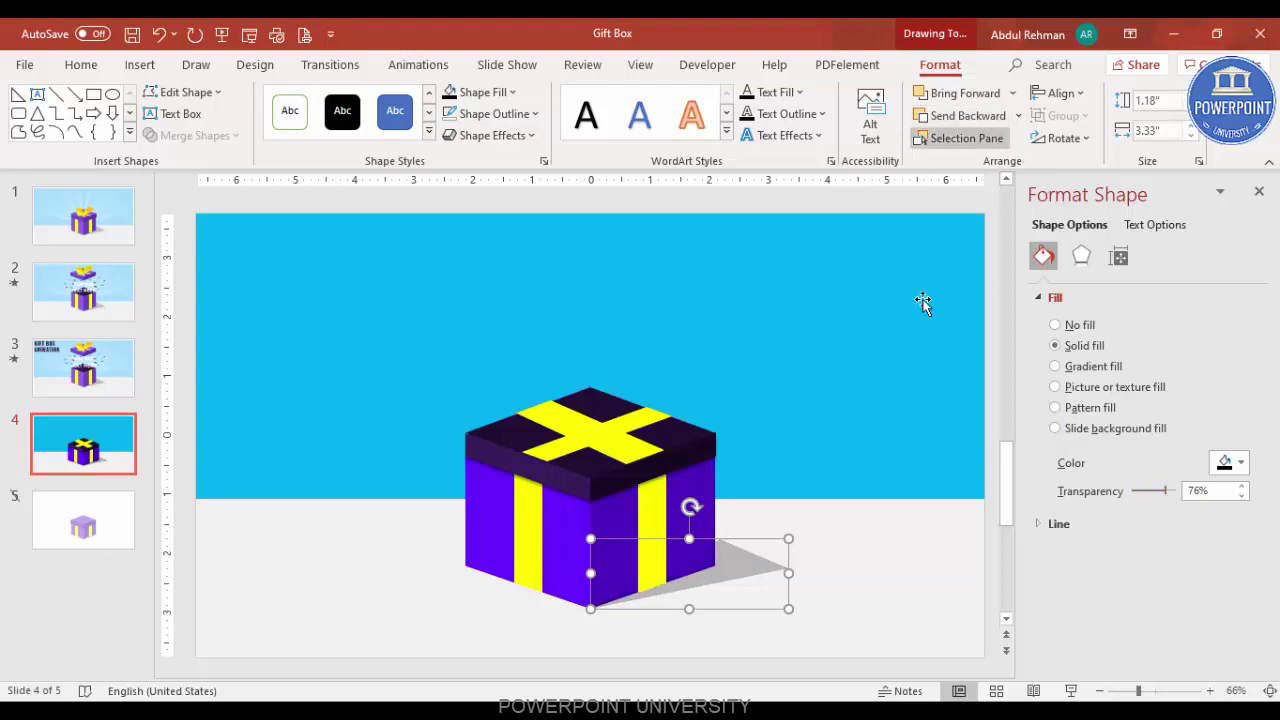
{"action": "left_click", "coordinate": [967, 203]}
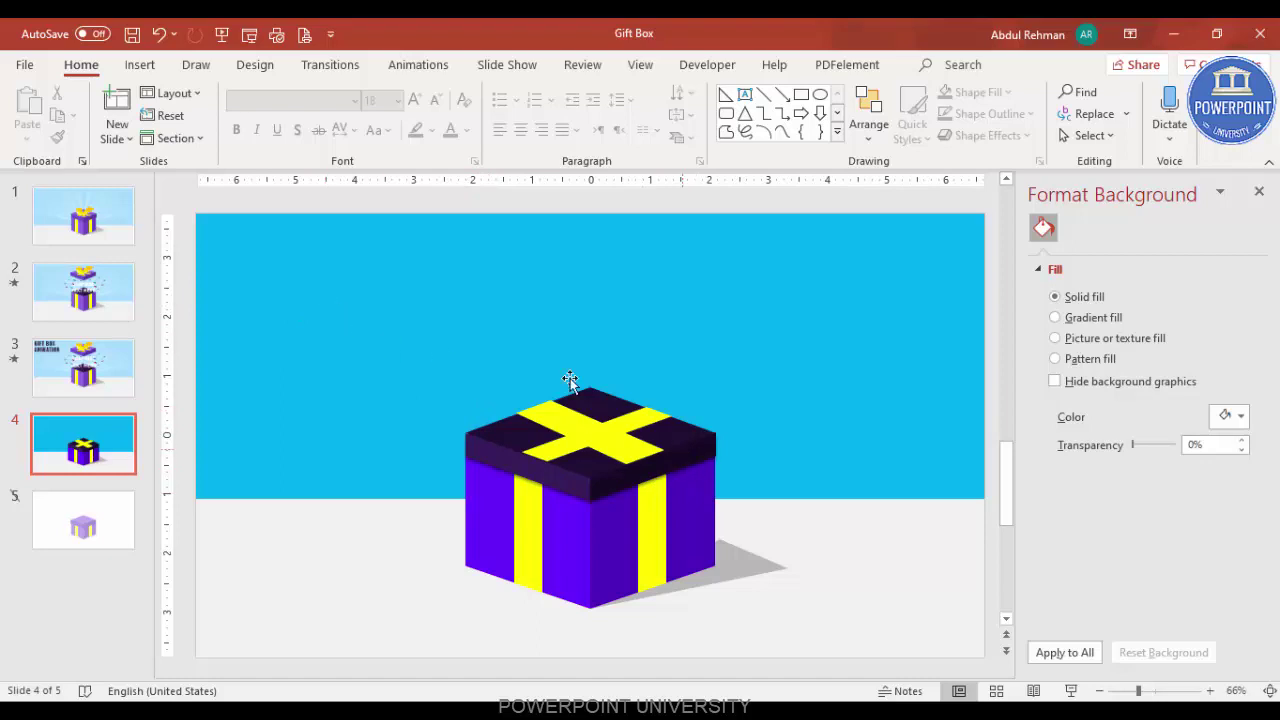
{"action": "left_click", "coordinate": [116, 298]}
{"action": "key", "text": "Down"}
{"action": "key", "text": "Down"}
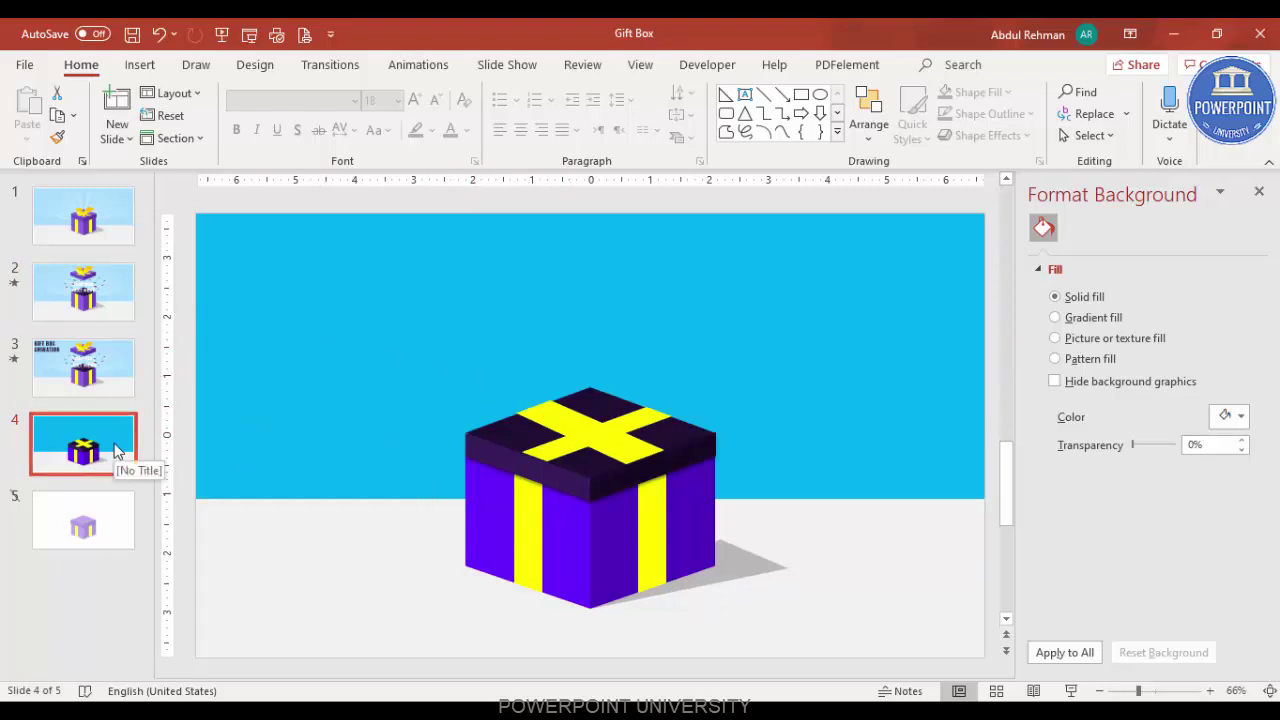
Move the grouped lid off the gift box, up and to the right over the blue wall.
{"action": "left_click", "coordinate": [611, 449]}
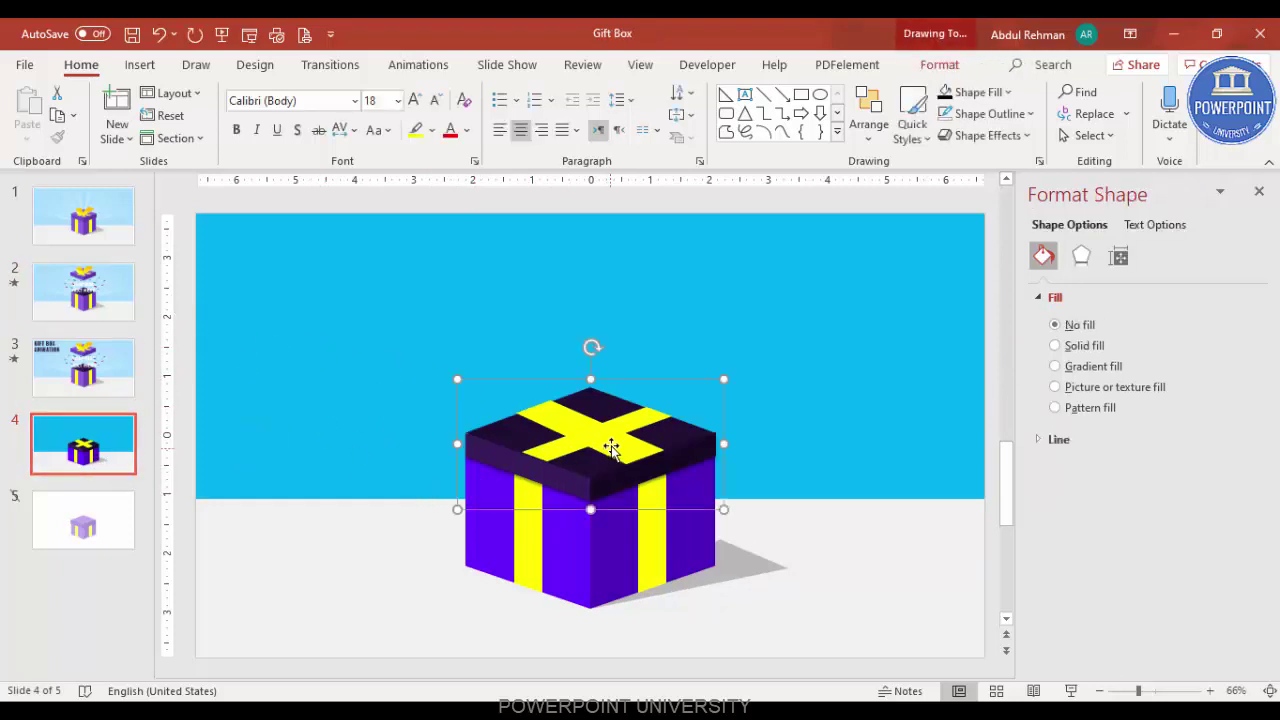
{"action": "left_click_drag", "start_coordinate": [591, 455], "coordinate": [728, 355]}
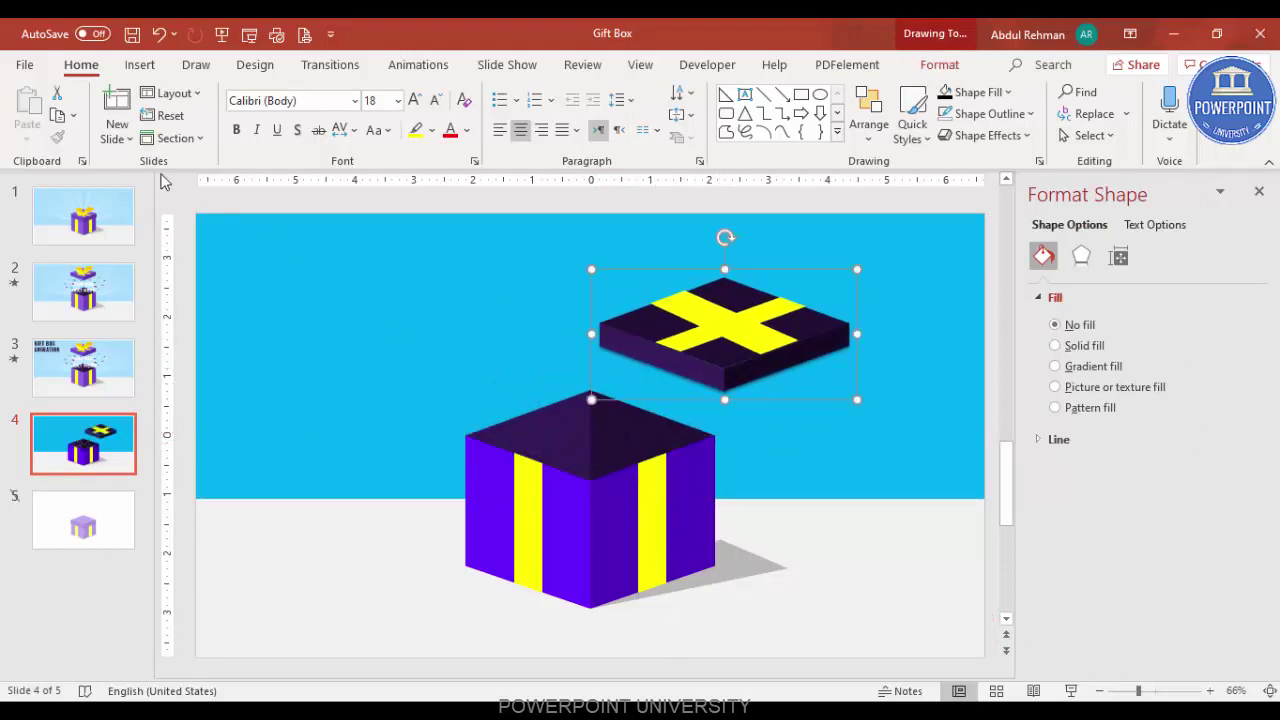
Insert a text box on the blue wall, left of the lid, with "SURPRISE" and "TEXT" on two lines.
{"action": "left_click", "coordinate": [139, 66]}
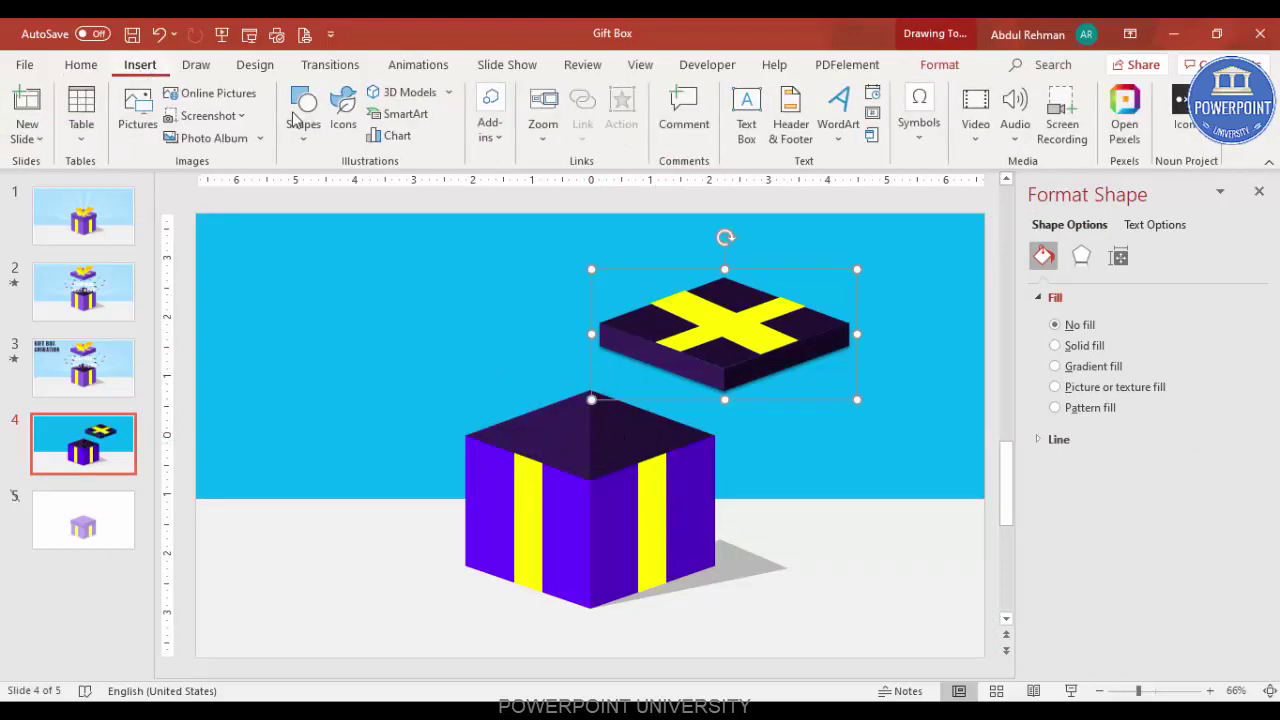
{"action": "left_click", "coordinate": [746, 108]}
{"action": "left_click_drag", "start_coordinate": [380, 320], "coordinate": [543, 357]}
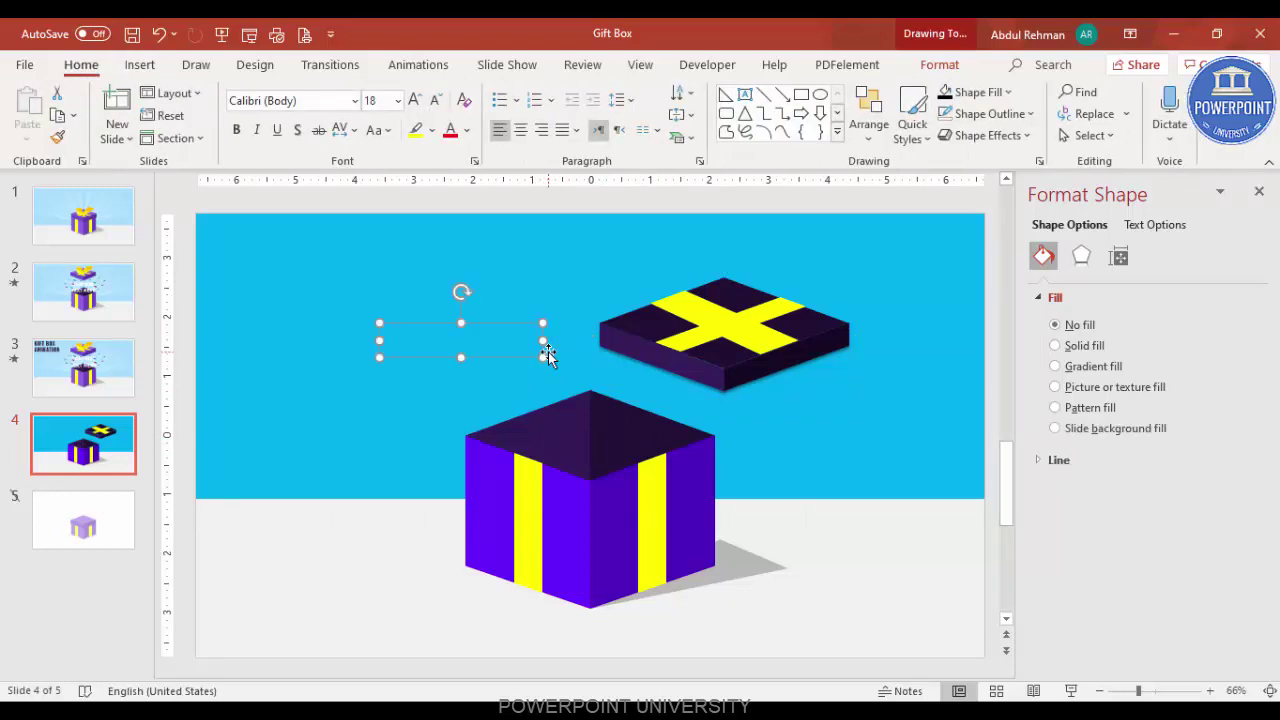
{"action": "type", "text": "SURPRISE"}
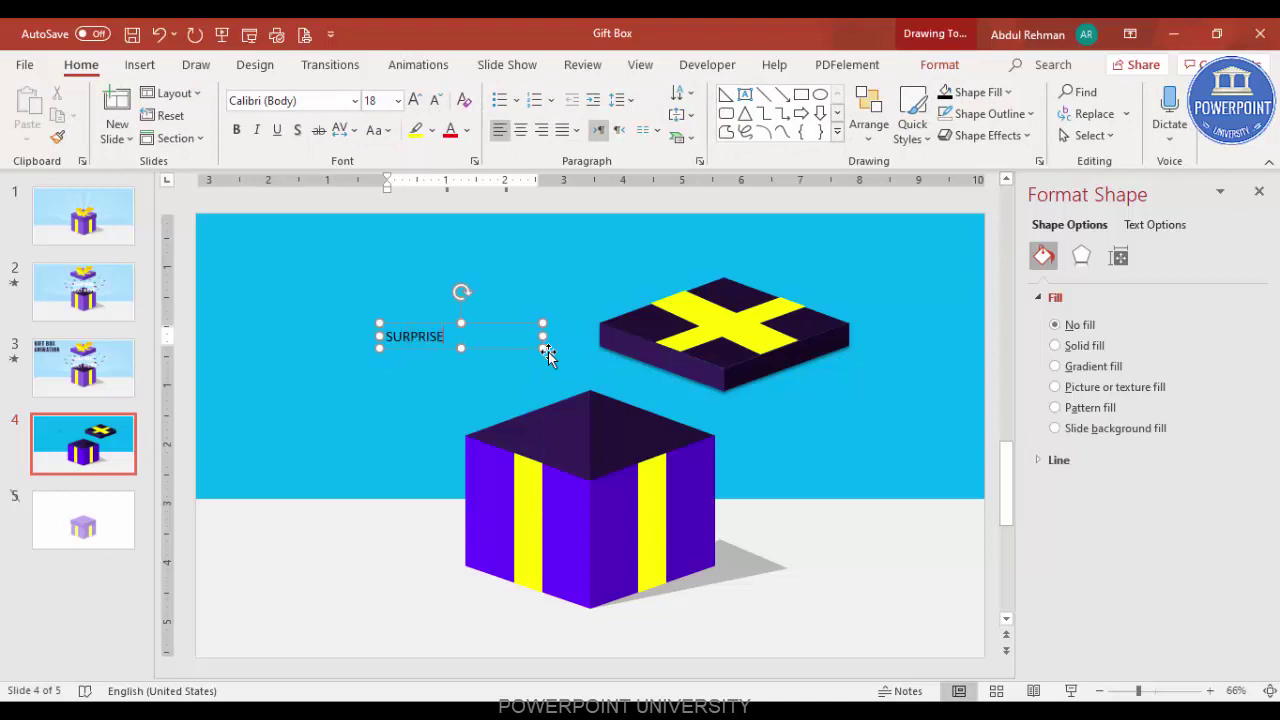
{"action": "key", "text": "Return"}
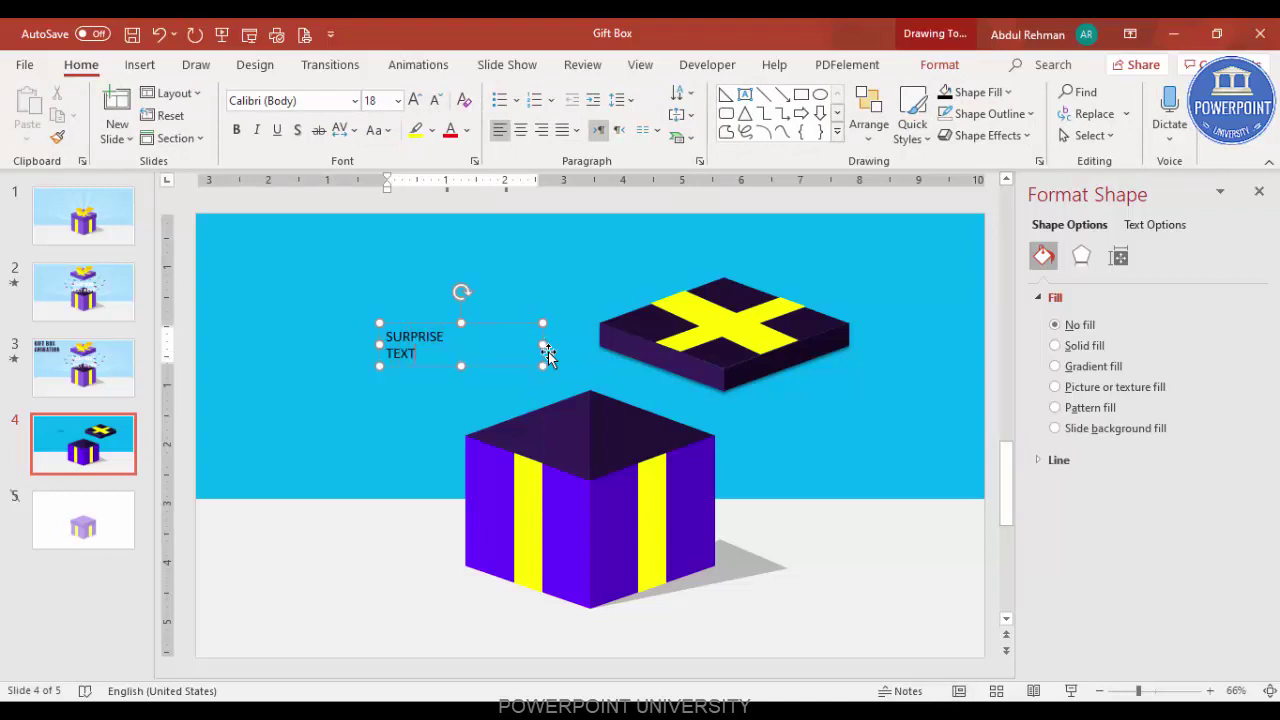
Center the two lines in the SURPRISE TEXT box and make them bold.
{"action": "left_click", "coordinate": [468, 322]}
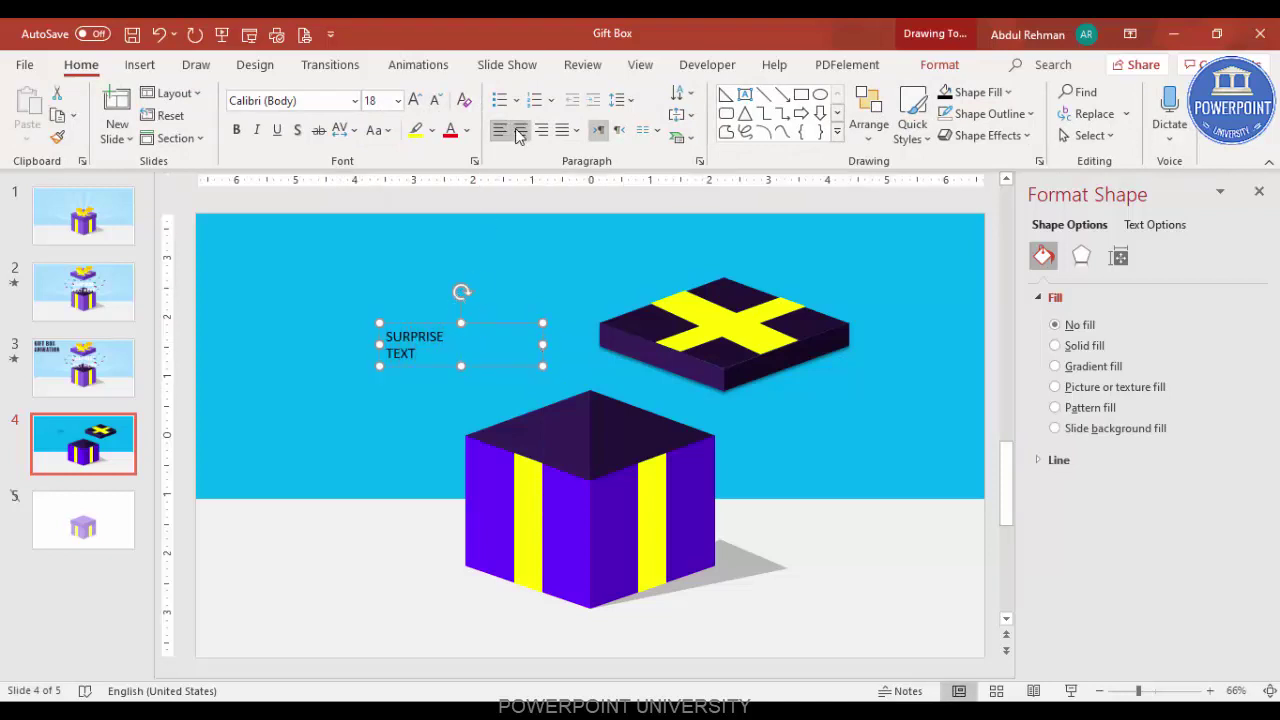
{"action": "left_click", "coordinate": [519, 133]}
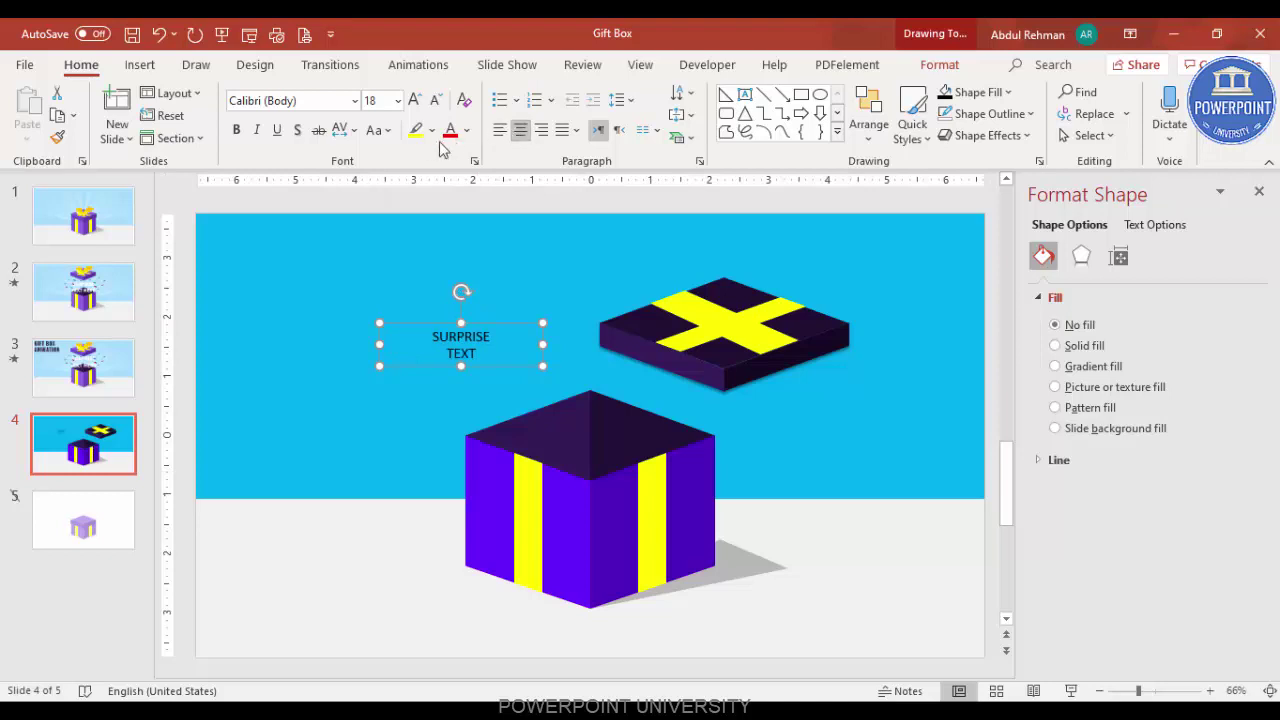
{"action": "left_click", "coordinate": [236, 130]}
Set the font of the SURPRISE TEXT box to Century Gothic.
{"action": "left_click", "coordinate": [311, 106]}
{"action": "type", "text": "Centaur"}
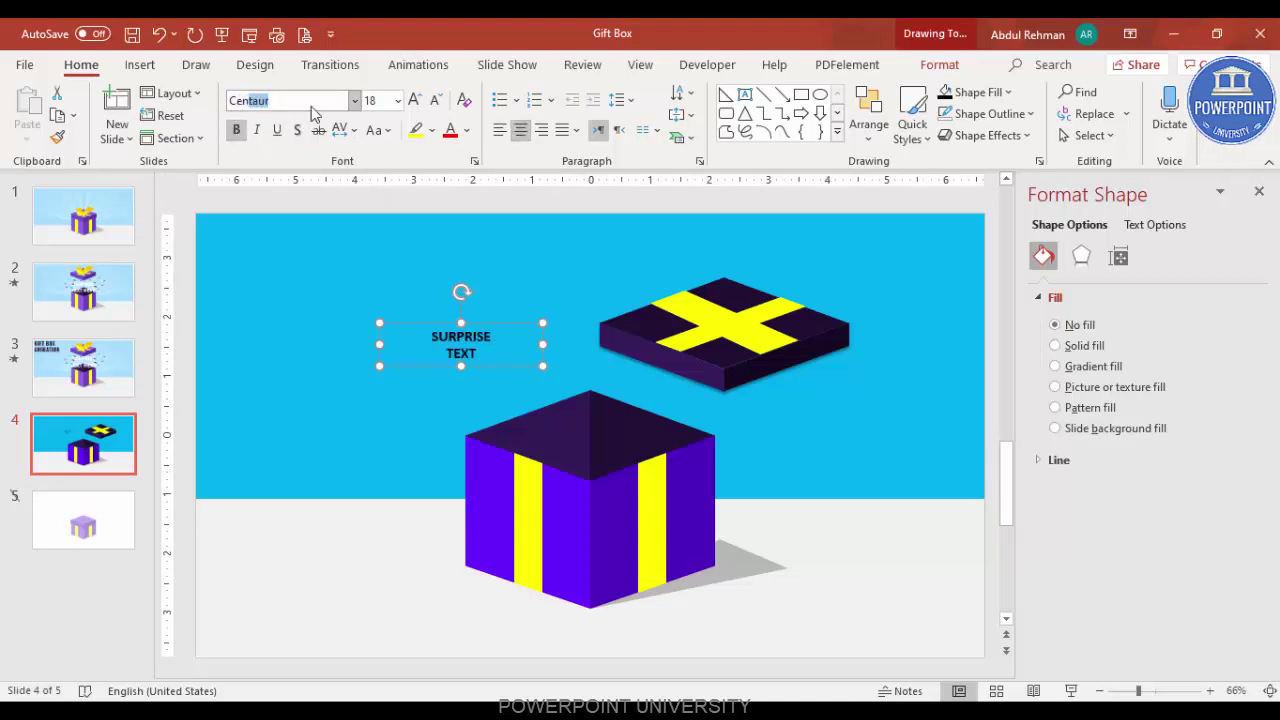
{"action": "key", "text": "Return"}
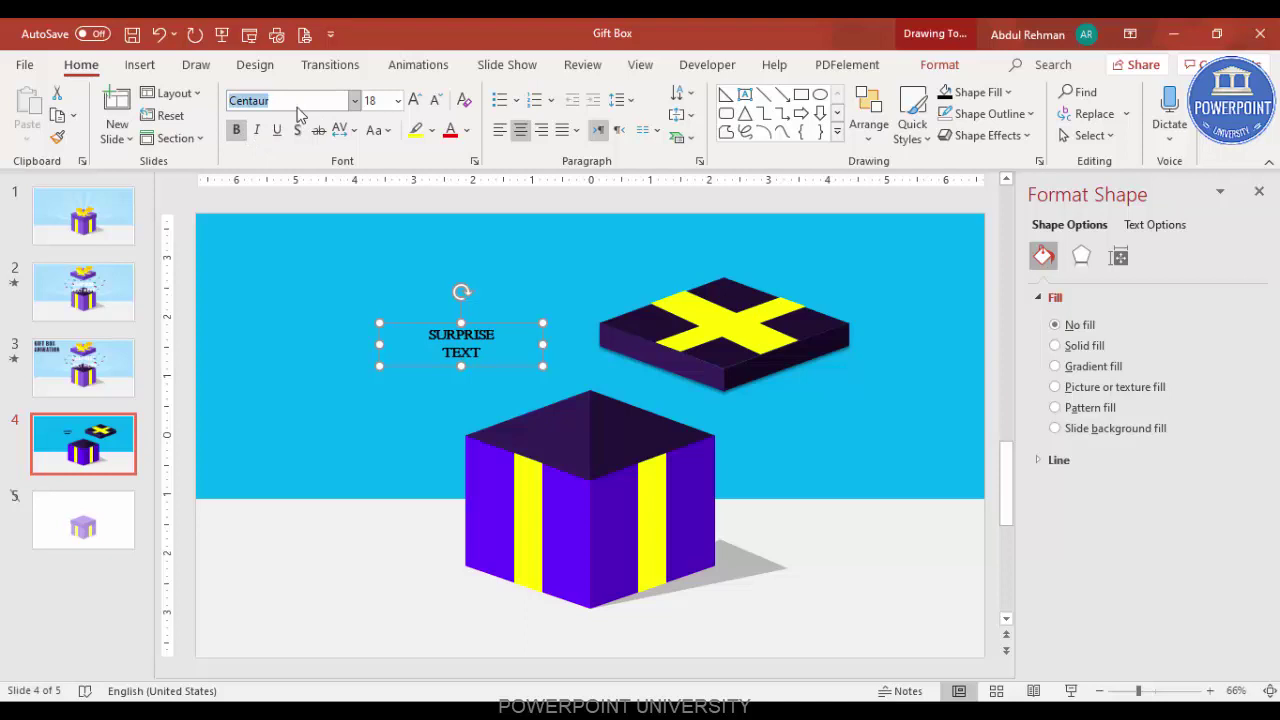
{"action": "type", "text": "Century Gothic"}
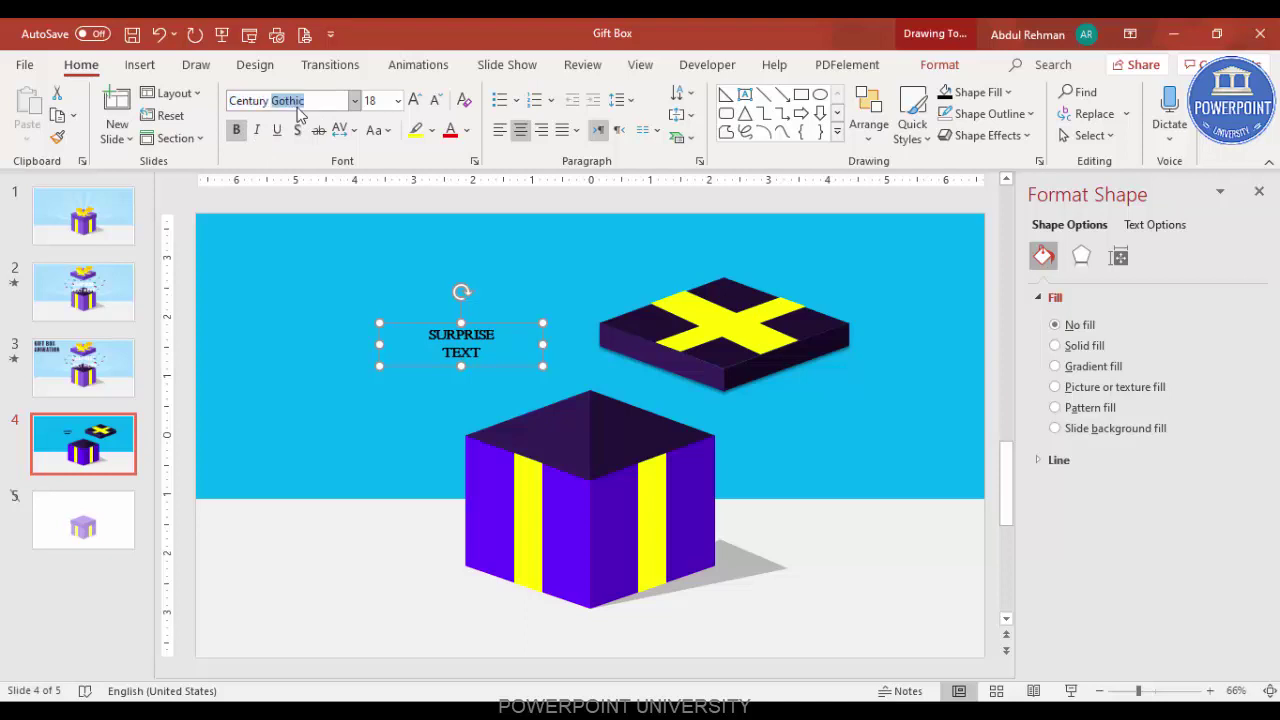